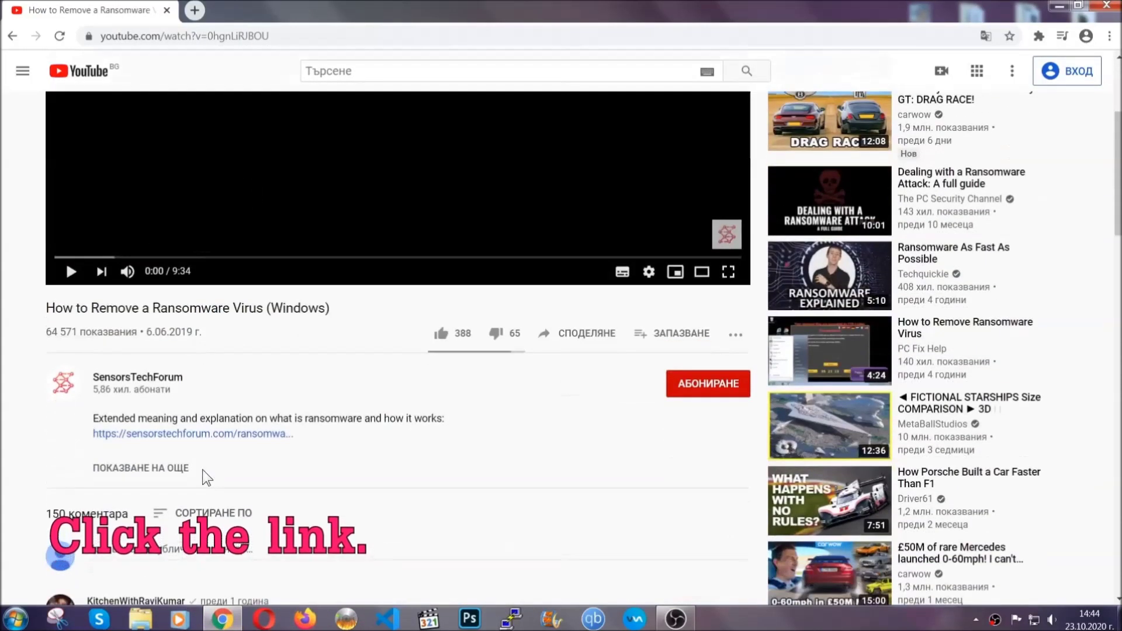
Download the SpyHunter installer from SensorsTechForum and launch SpyHunter-Installer.exe.
{"action": "left_click", "coordinate": [223, 434]}
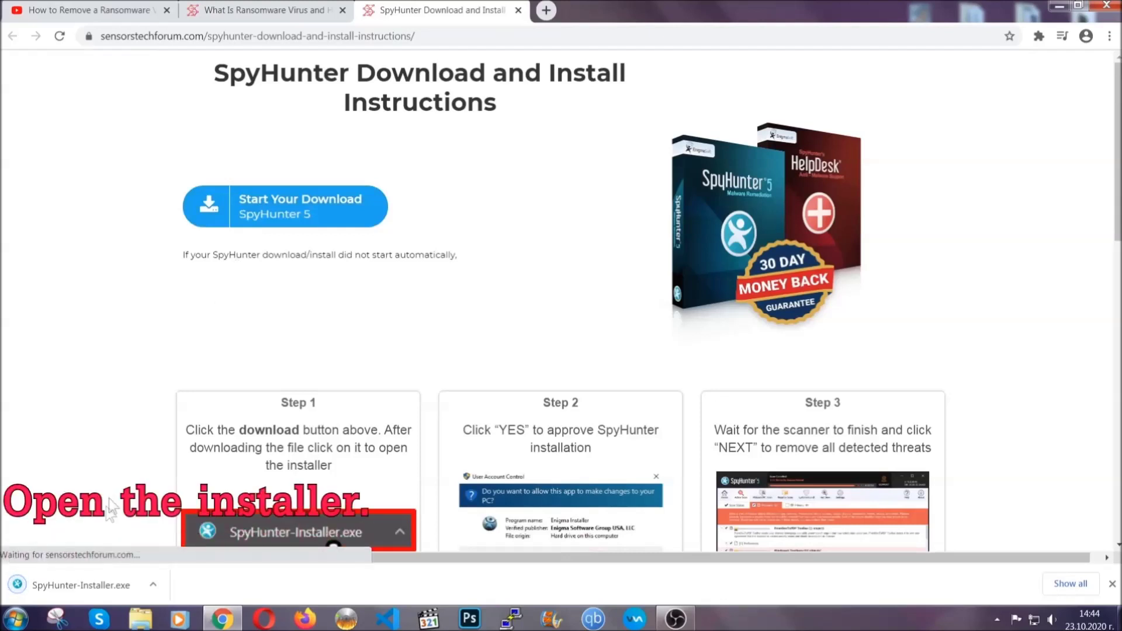
{"action": "left_click", "coordinate": [80, 586]}
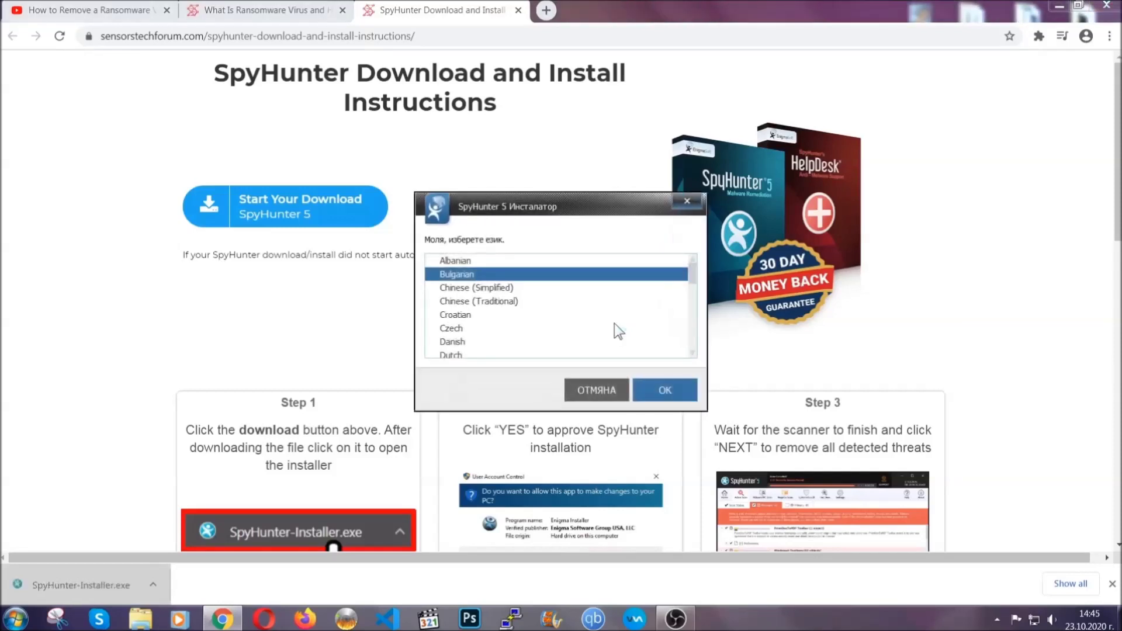
{"action": "scroll", "coordinate": [589, 329], "scroll_direction": "down", "scroll_amount": 2}
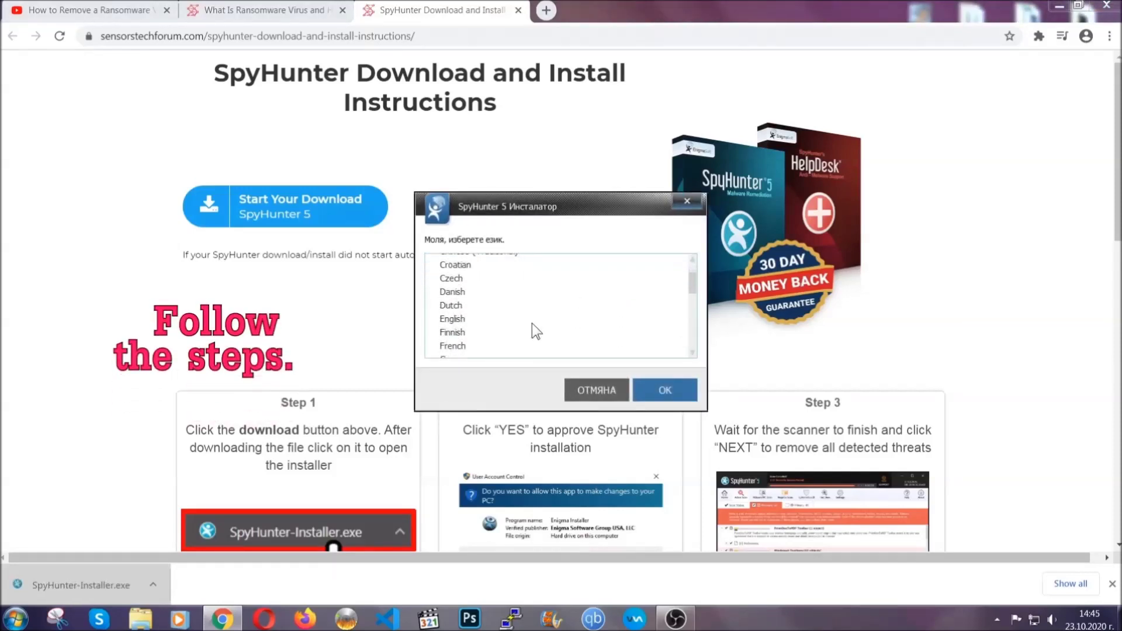
Install SpyHunter 5 in English, accepting the EULA, then finish setup.
{"action": "left_click", "coordinate": [528, 320]}
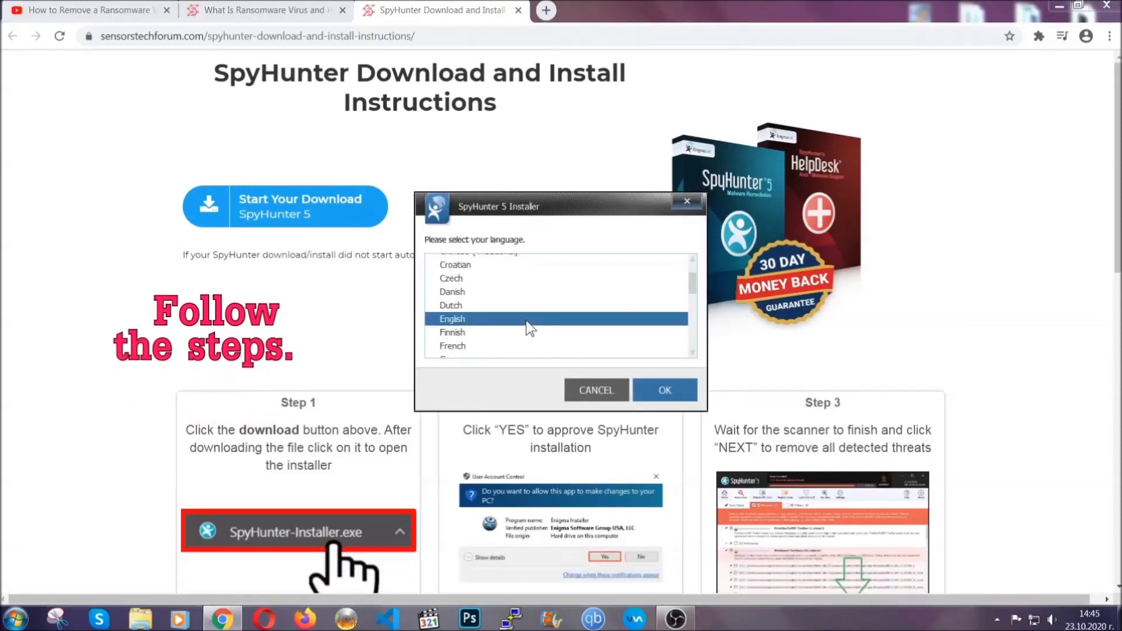
{"action": "left_click", "coordinate": [654, 390]}
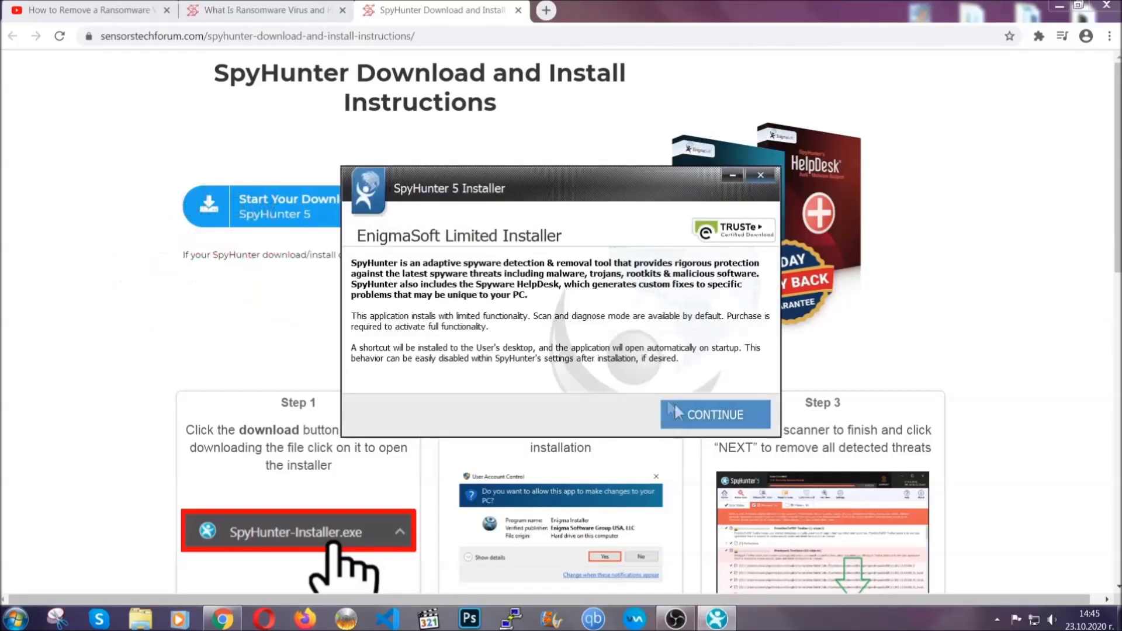
{"action": "left_click", "coordinate": [669, 404]}
{"action": "left_click", "coordinate": [644, 379]}
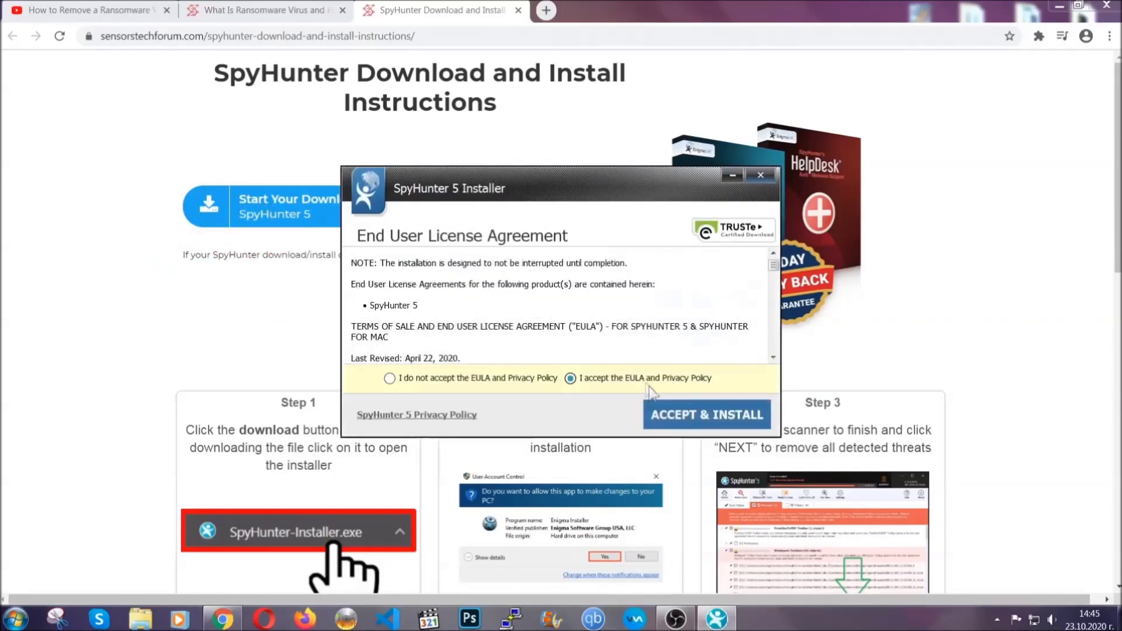
{"action": "left_click", "coordinate": [670, 413]}
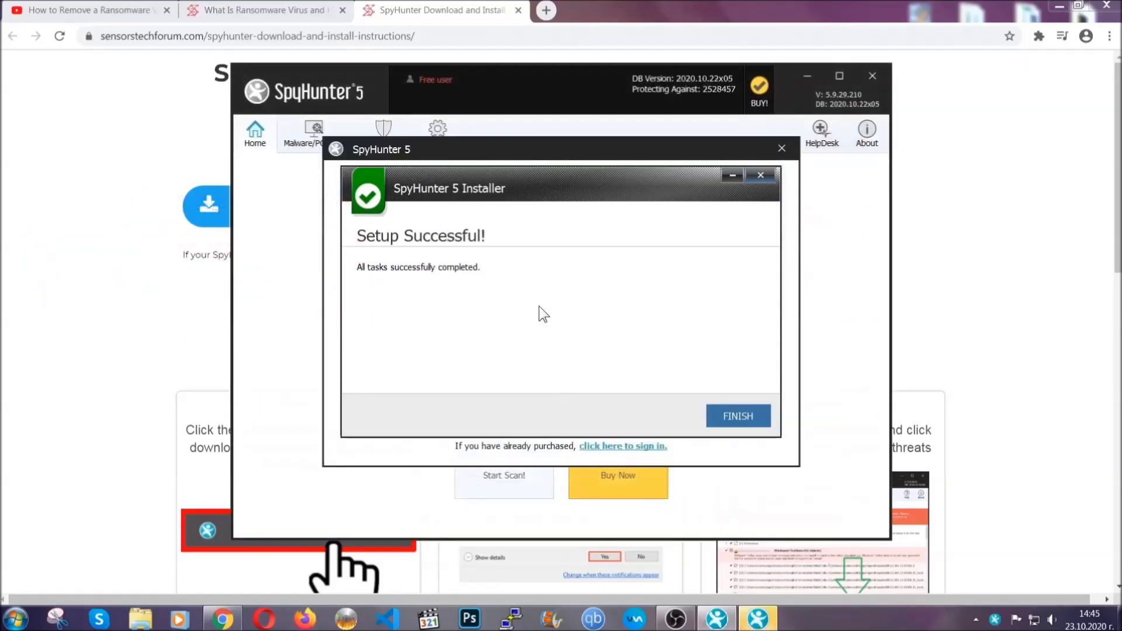
{"action": "left_click", "coordinate": [719, 419]}
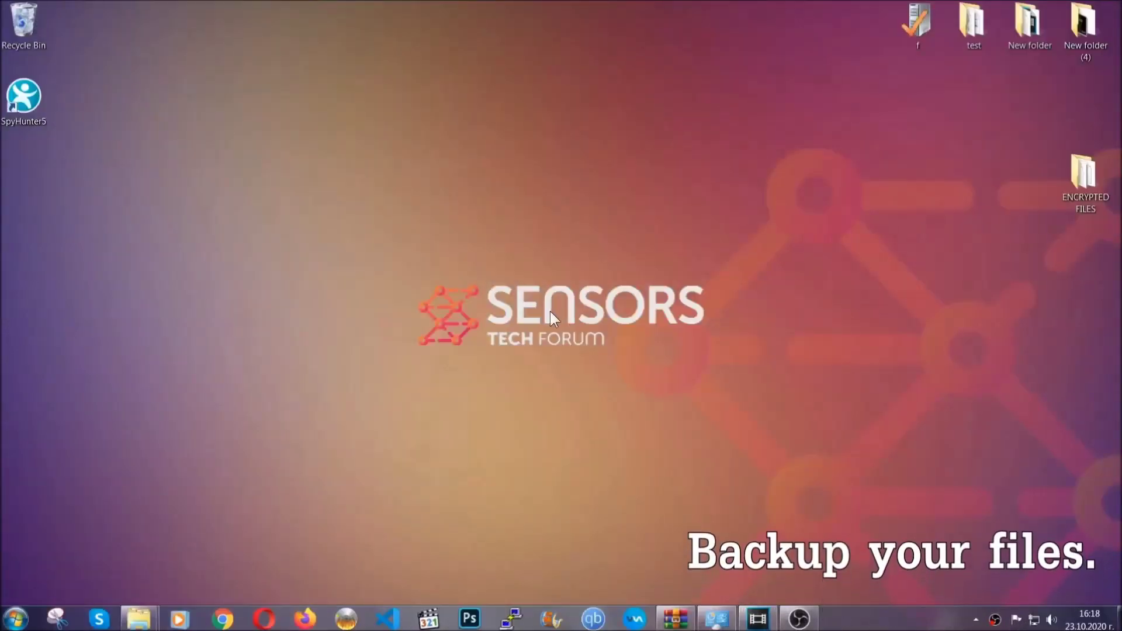
Copy the six encrypted .efji files from the ENCRYPTED FILES folder.
{"action": "double_click", "coordinate": [1077, 180]}
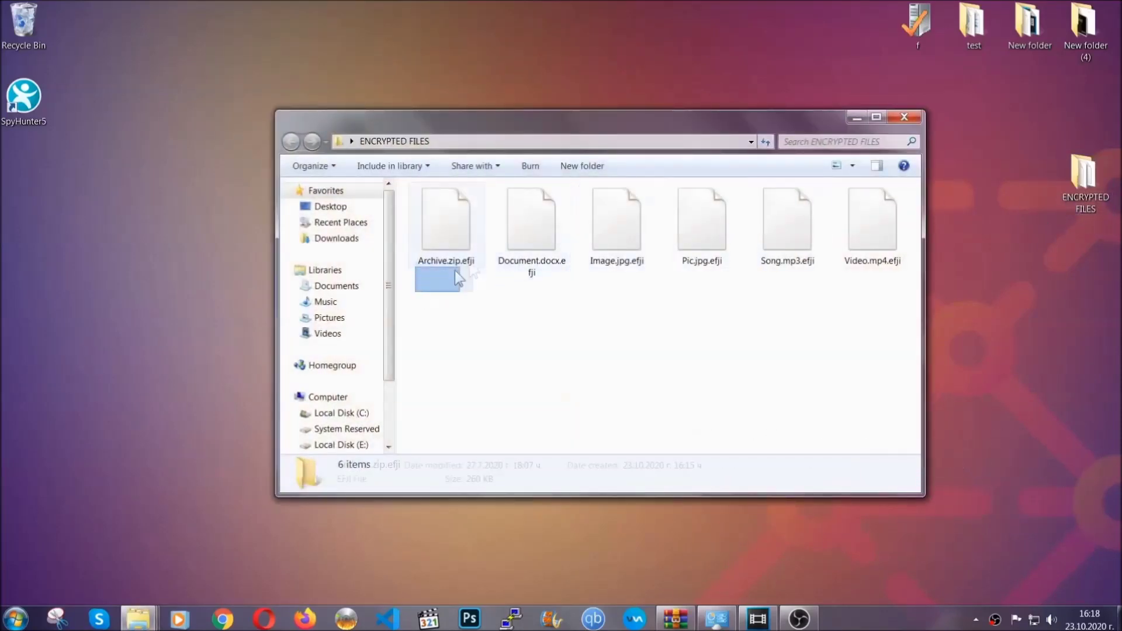
{"action": "left_click_drag", "start_coordinate": [455, 270], "coordinate": [877, 208]}
{"action": "right_click", "coordinate": [877, 208]}
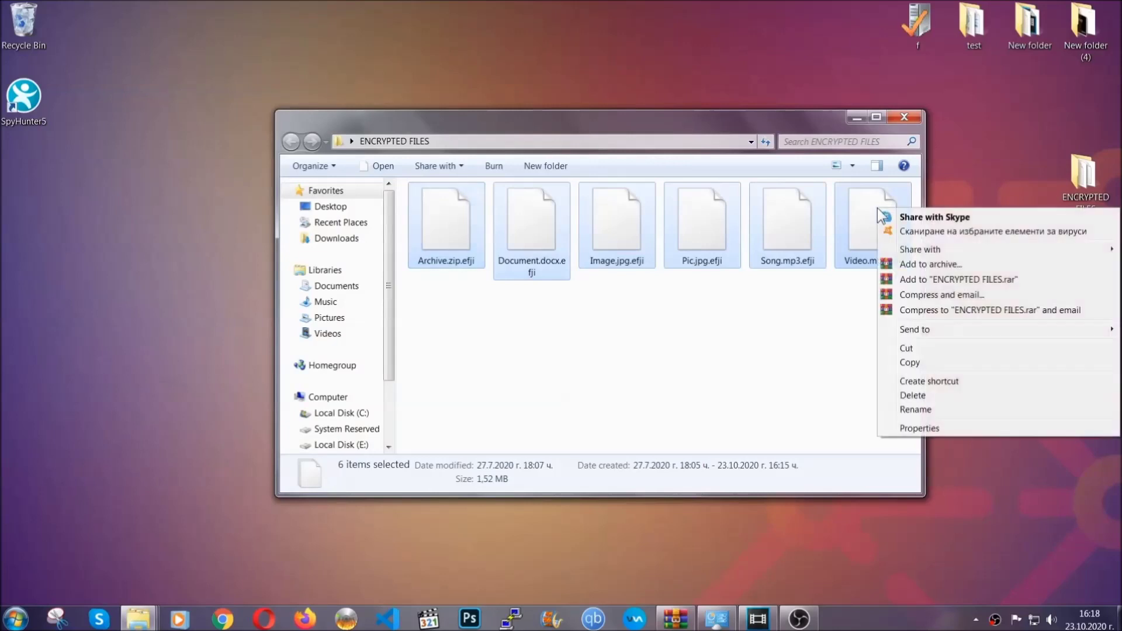
{"action": "left_click", "coordinate": [909, 363]}
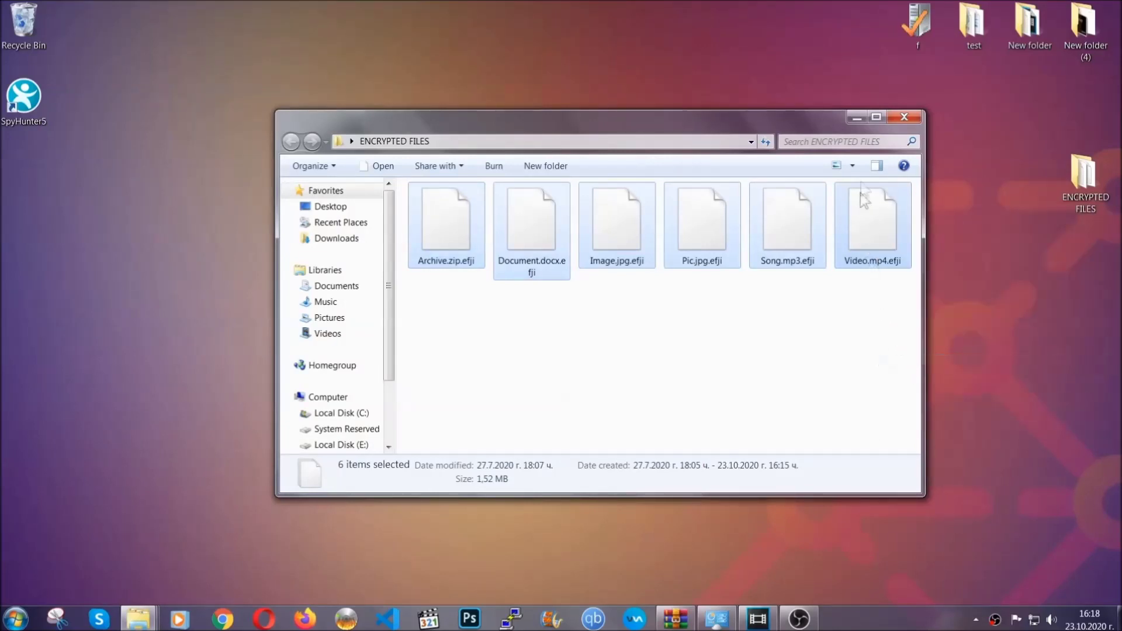
Paste the six files onto FLASH DRIVE (H:) and close the window.
{"action": "left_click", "coordinate": [857, 116]}
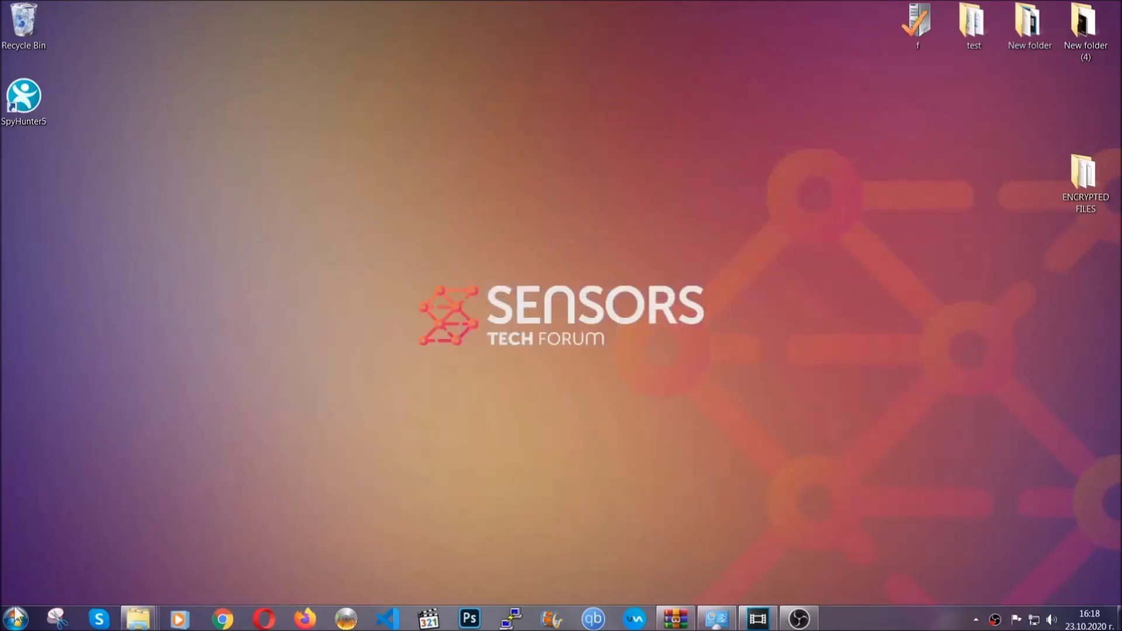
{"action": "left_click", "coordinate": [16, 618]}
{"action": "left_click", "coordinate": [213, 438]}
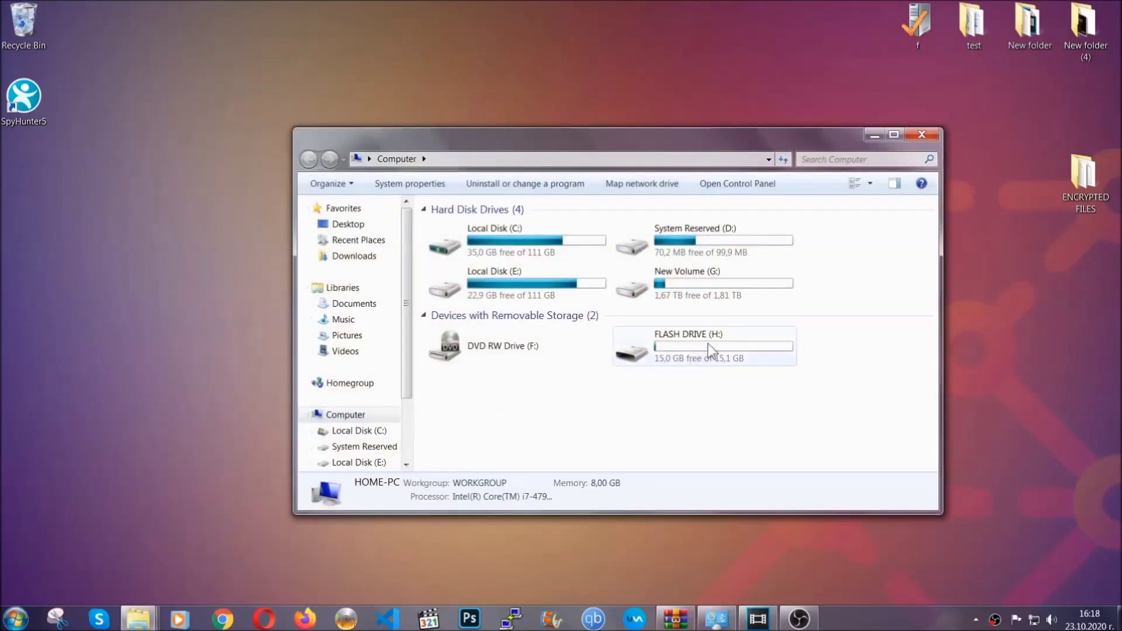
{"action": "double_click", "coordinate": [708, 343]}
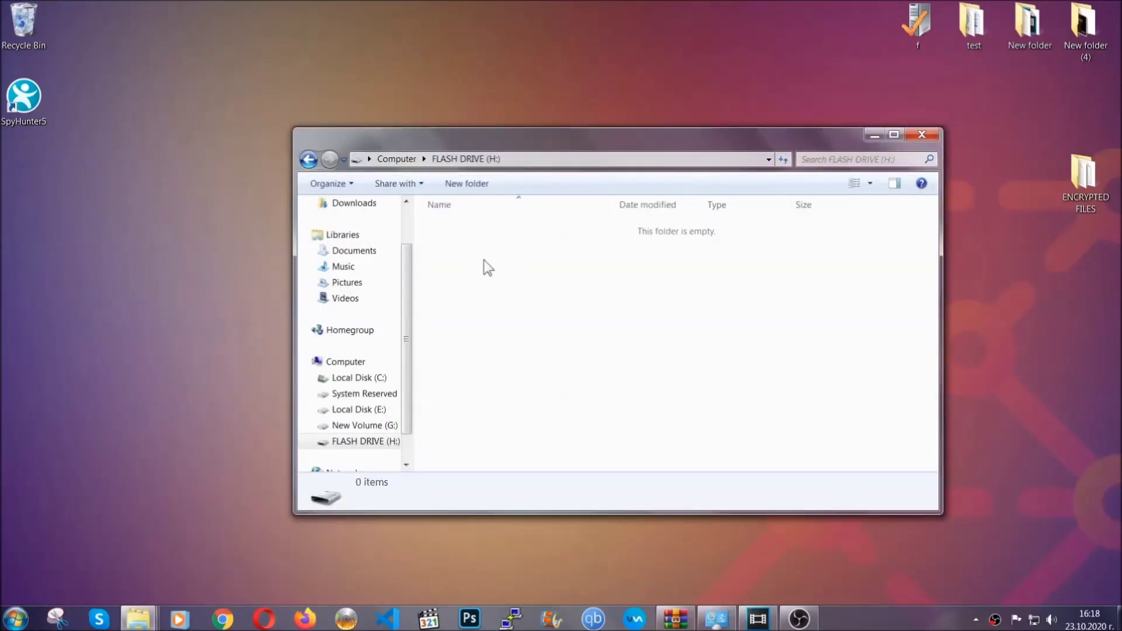
{"action": "right_click", "coordinate": [484, 260]}
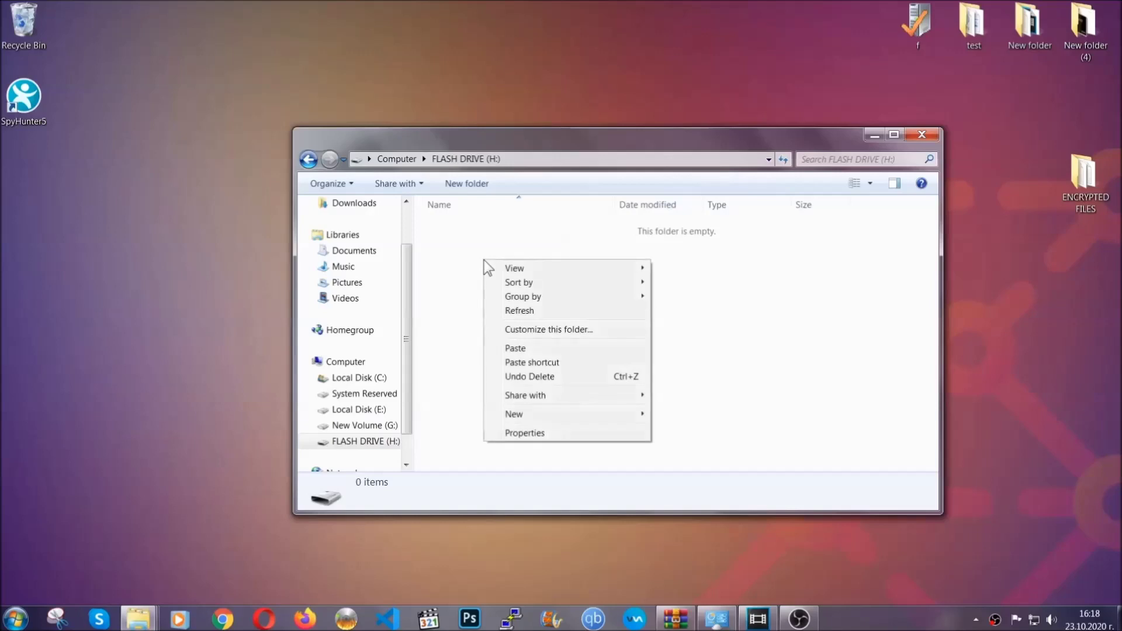
{"action": "left_click", "coordinate": [512, 350]}
{"action": "left_click", "coordinate": [511, 349]}
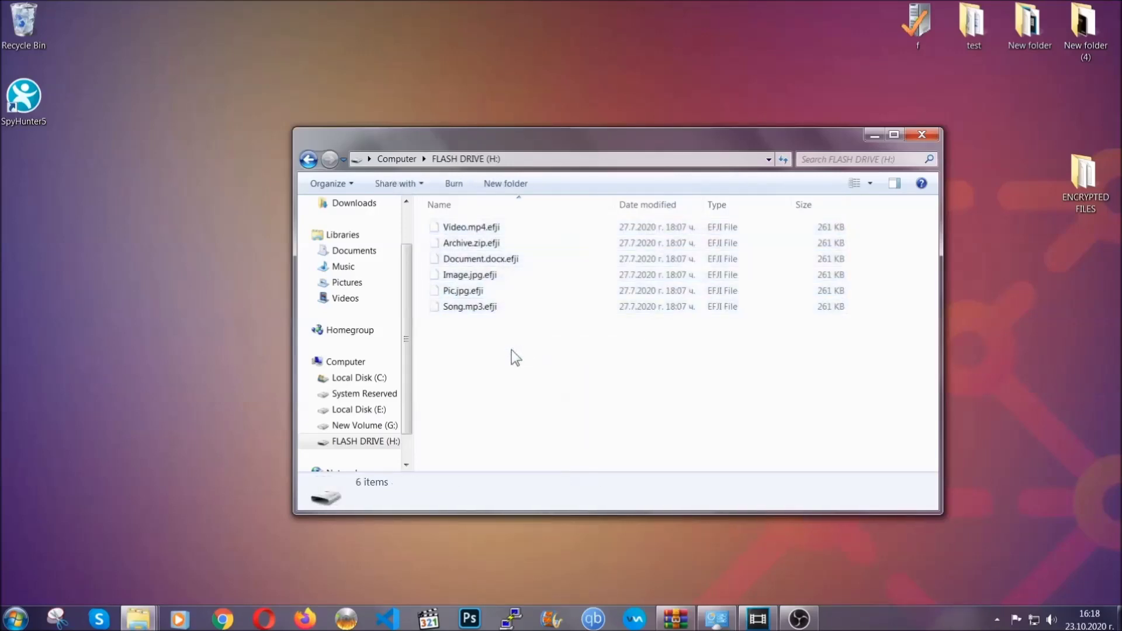
{"action": "left_click", "coordinate": [925, 135]}
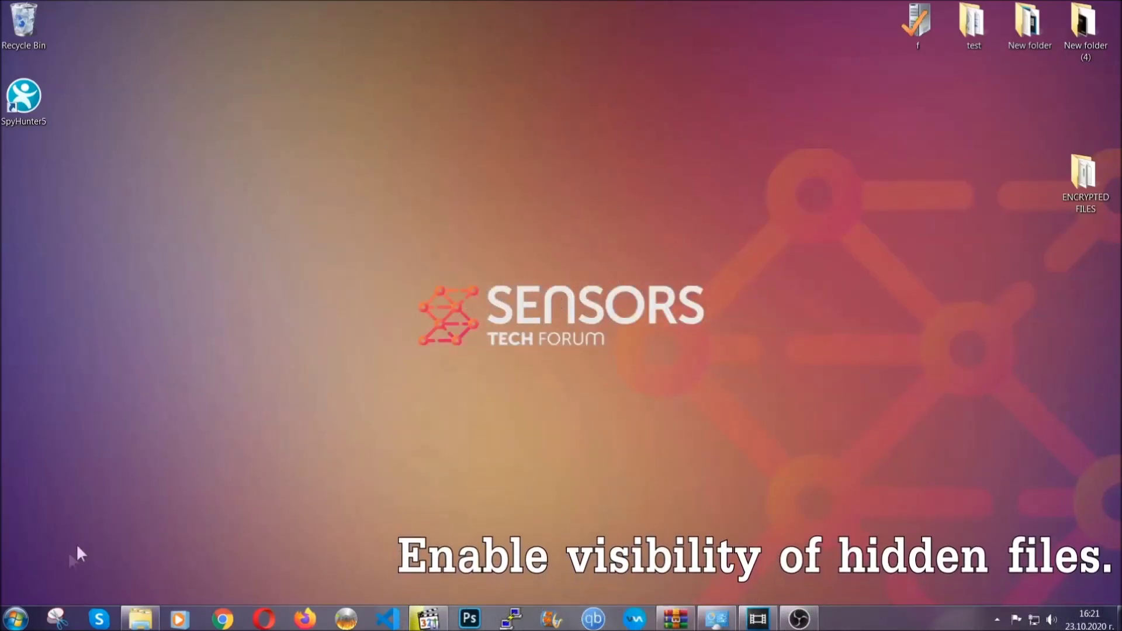
Enable 'Show hidden files, folders, and drives' via the Start menu search, and apply it.
{"action": "left_click", "coordinate": [16, 619]}
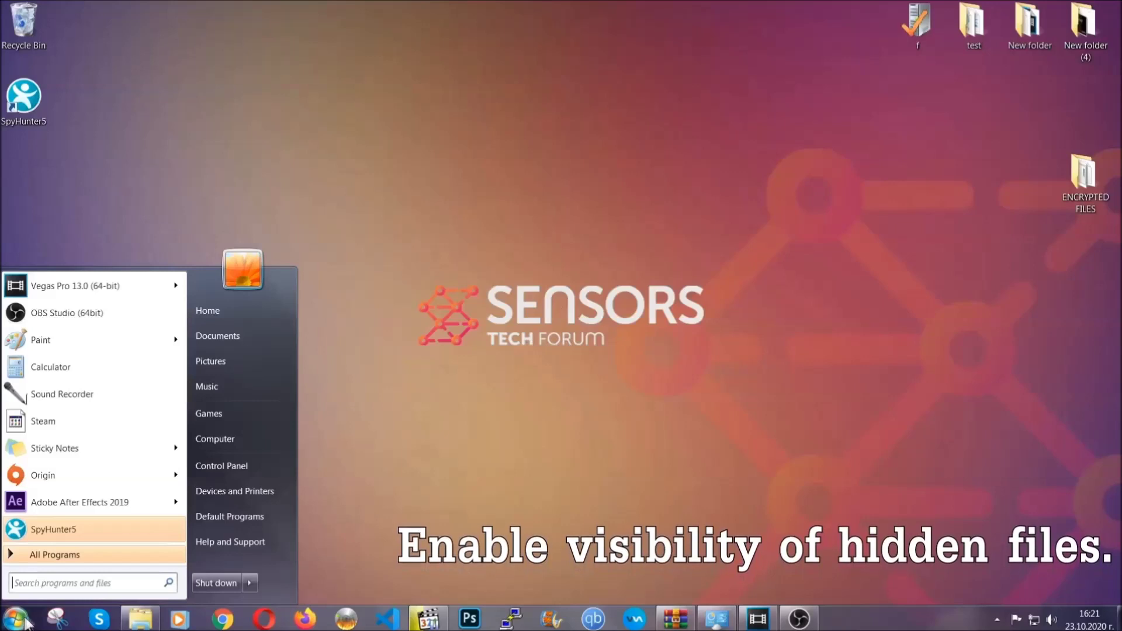
{"action": "left_click", "coordinate": [50, 579]}
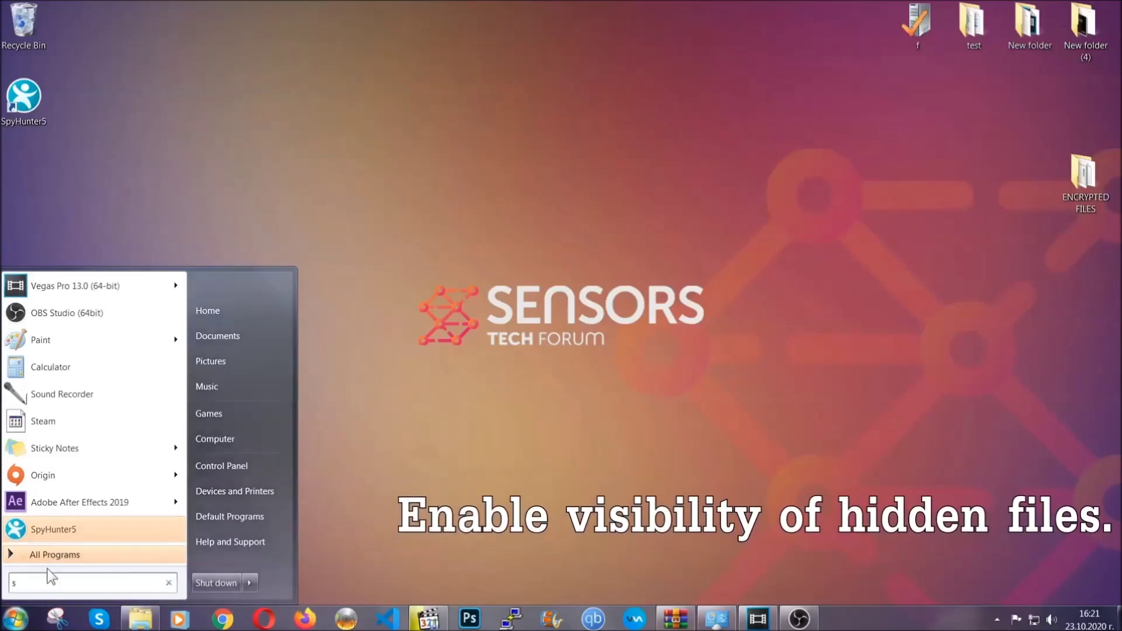
{"action": "type", "text": "showh"}
{"action": "key", "text": "BackSpace"}
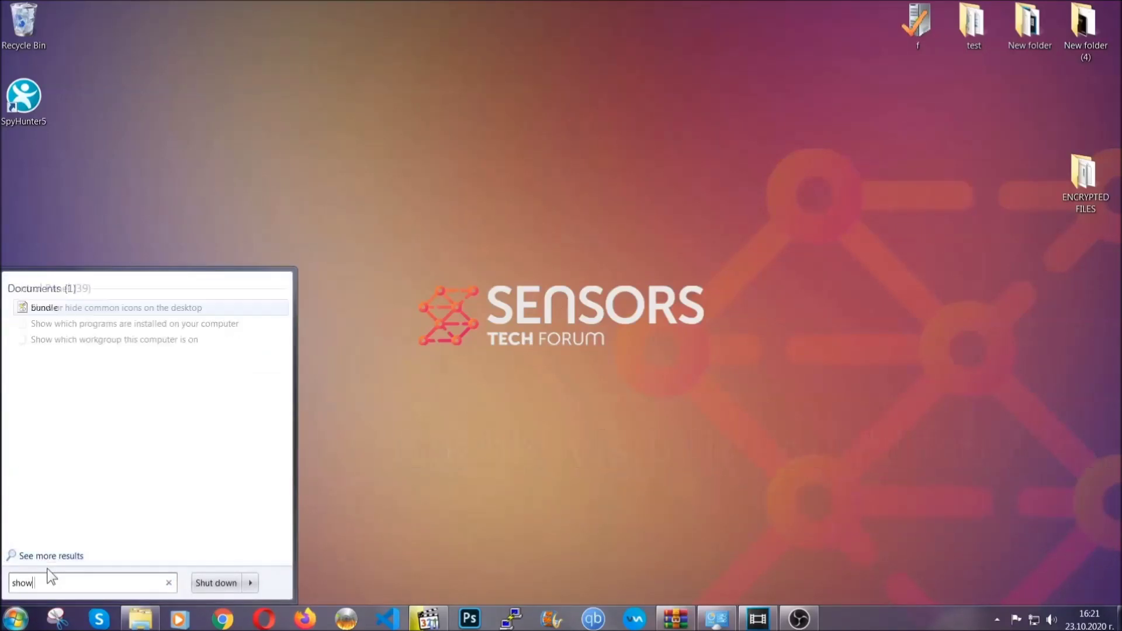
{"action": "type", "text": " hidden files "}
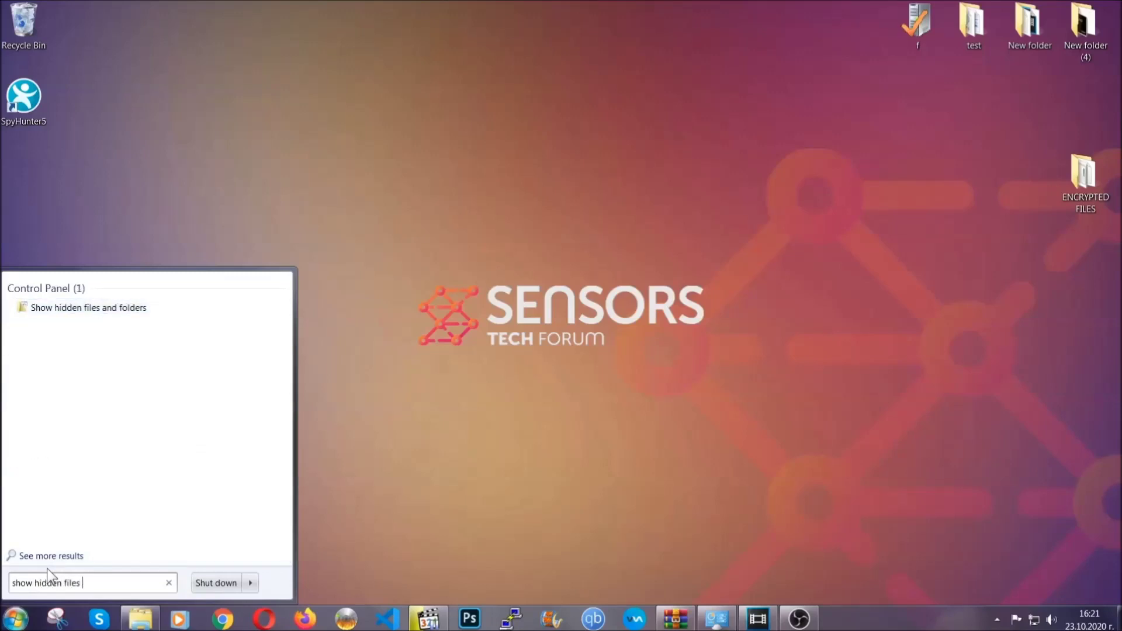
{"action": "type", "text": "and folders"}
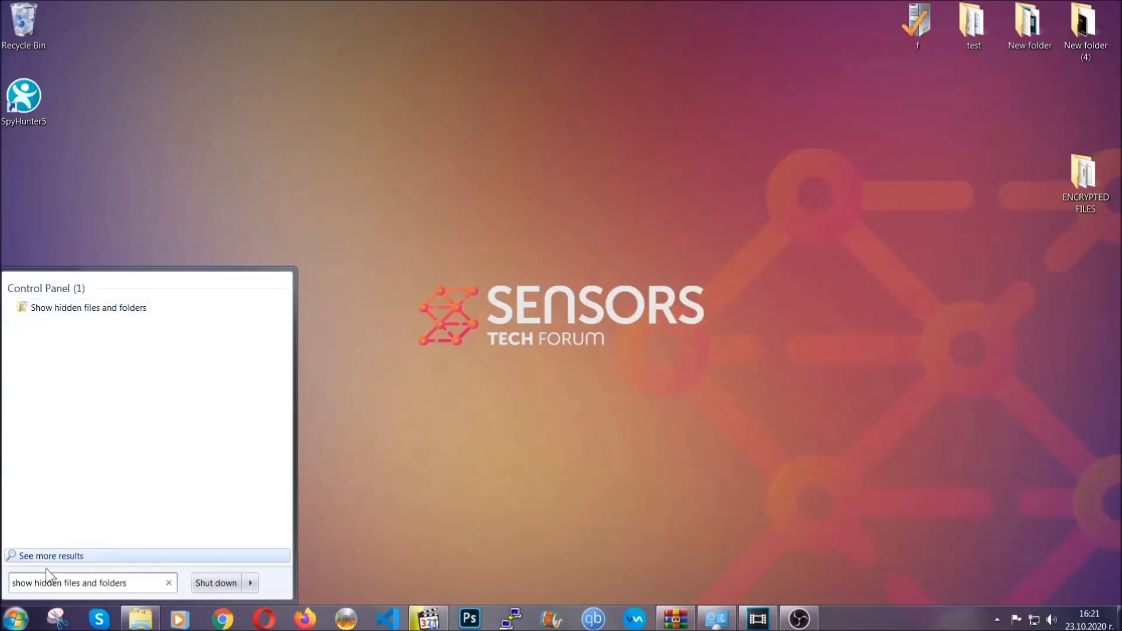
{"action": "left_click", "coordinate": [131, 309]}
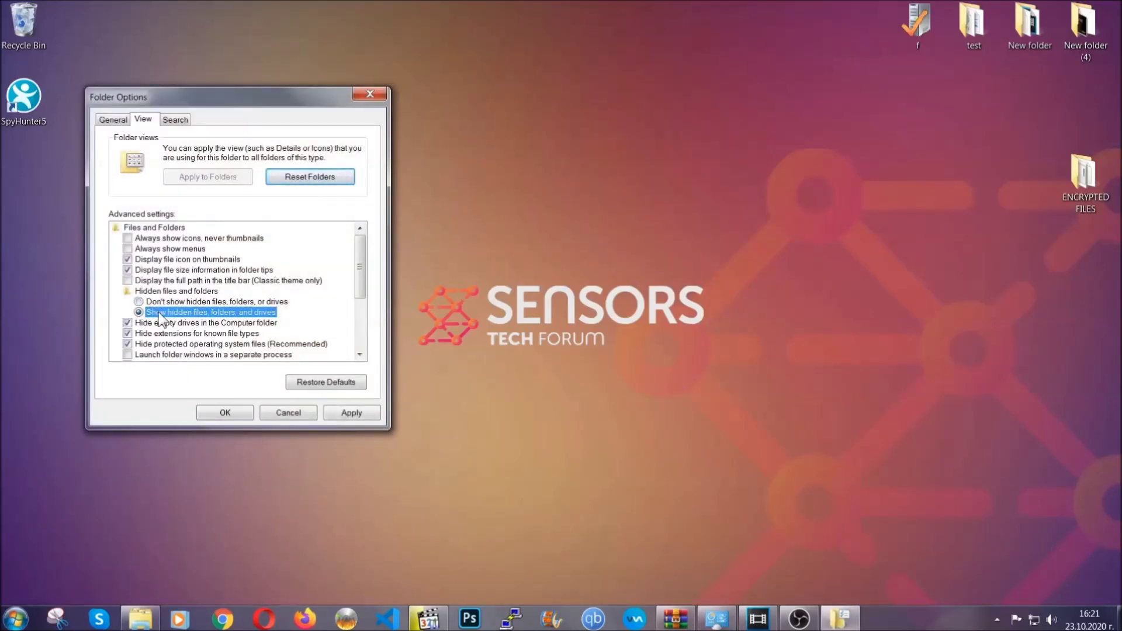
{"action": "left_click", "coordinate": [347, 417]}
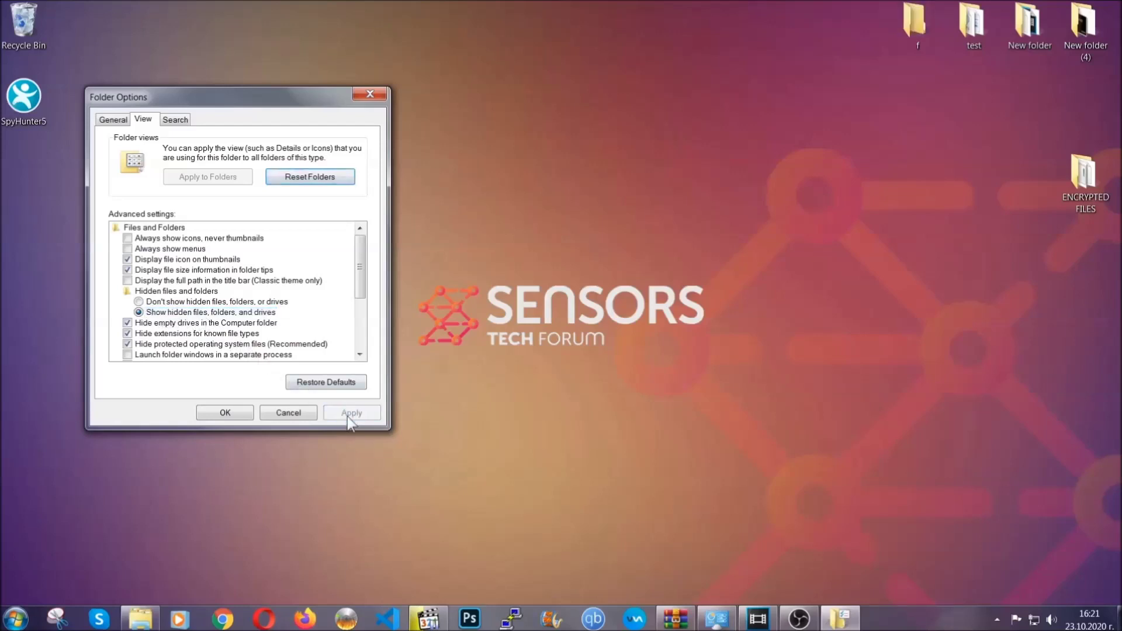
{"action": "left_click", "coordinate": [220, 414]}
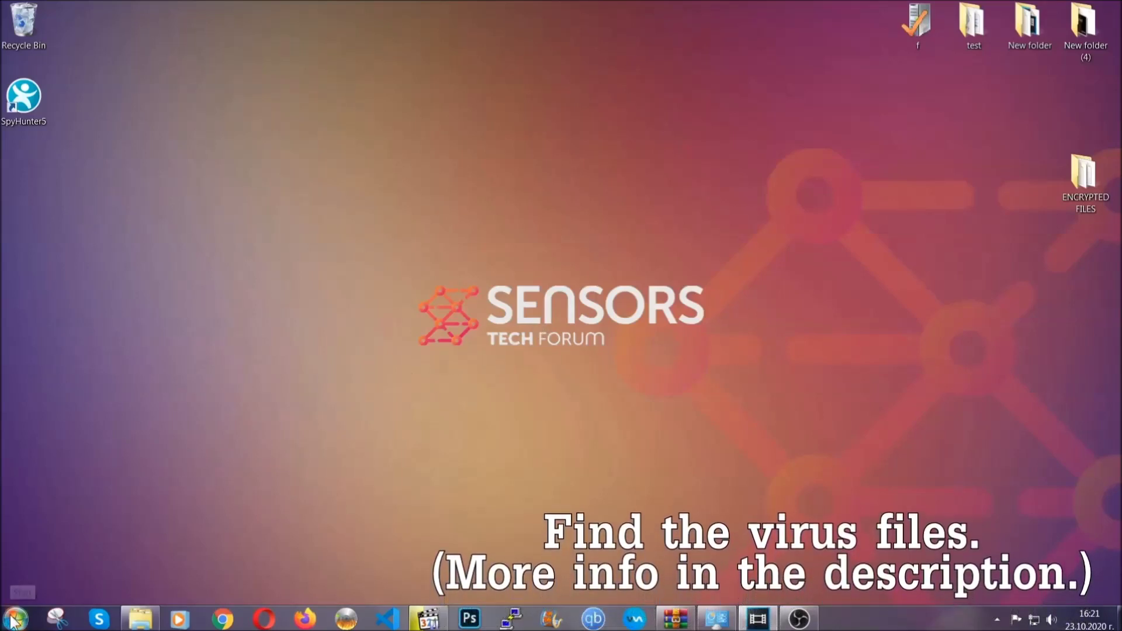
Search Computer for 'fileextension:exe Example Virus Name'.
{"action": "key", "text": "super"}
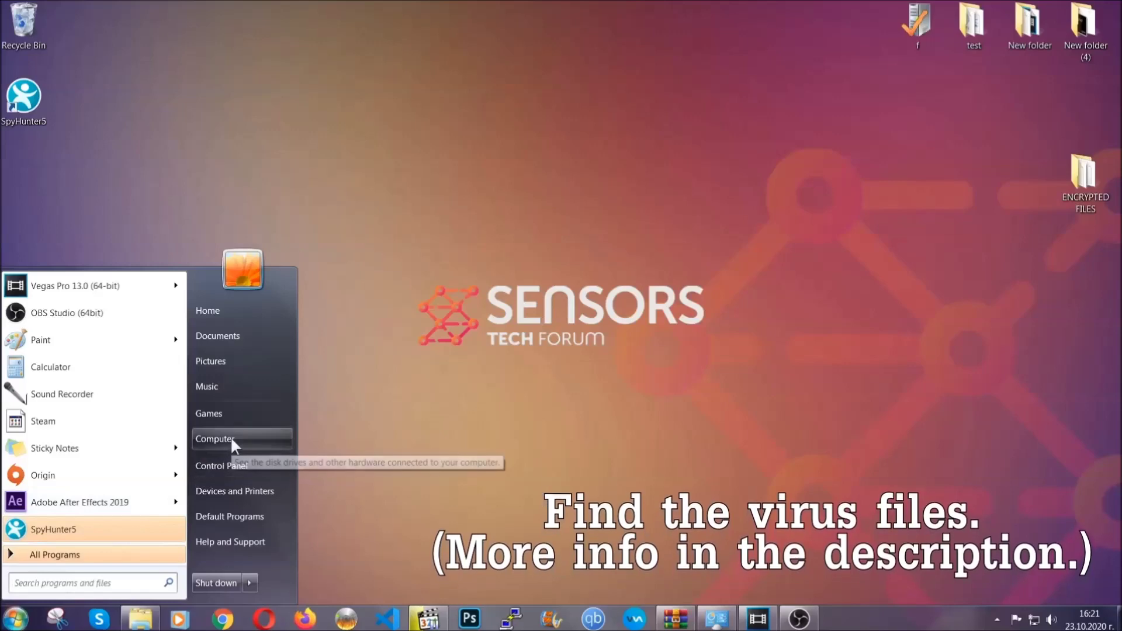
{"action": "left_click", "coordinate": [231, 437]}
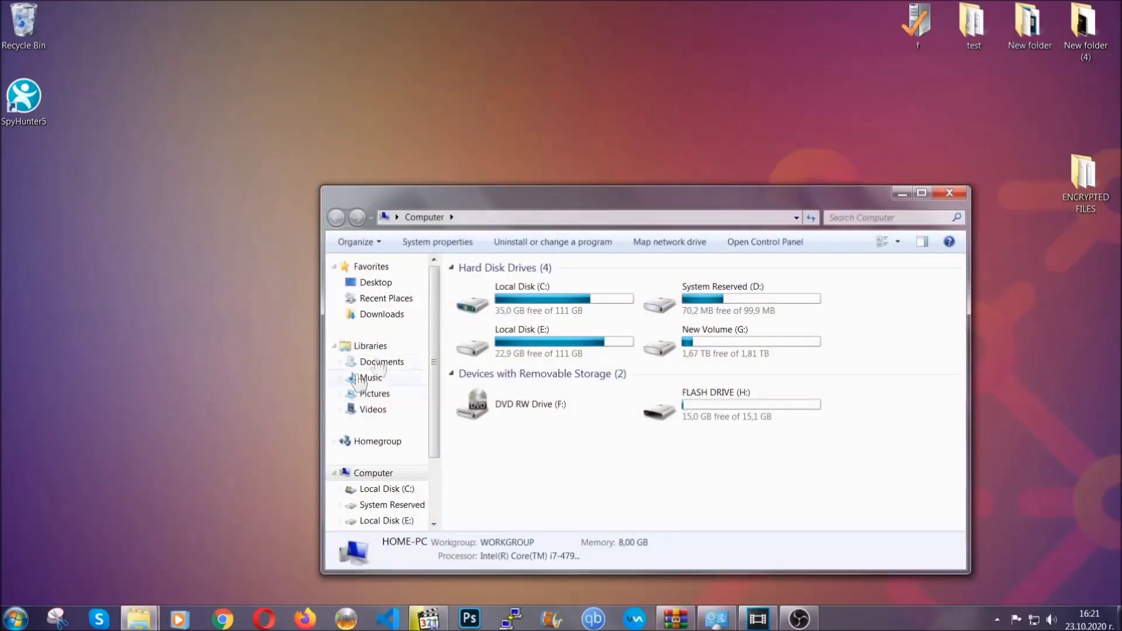
{"action": "left_click_drag", "start_coordinate": [611, 205], "coordinate": [533, 148]}
{"action": "type", "text": "fil"}
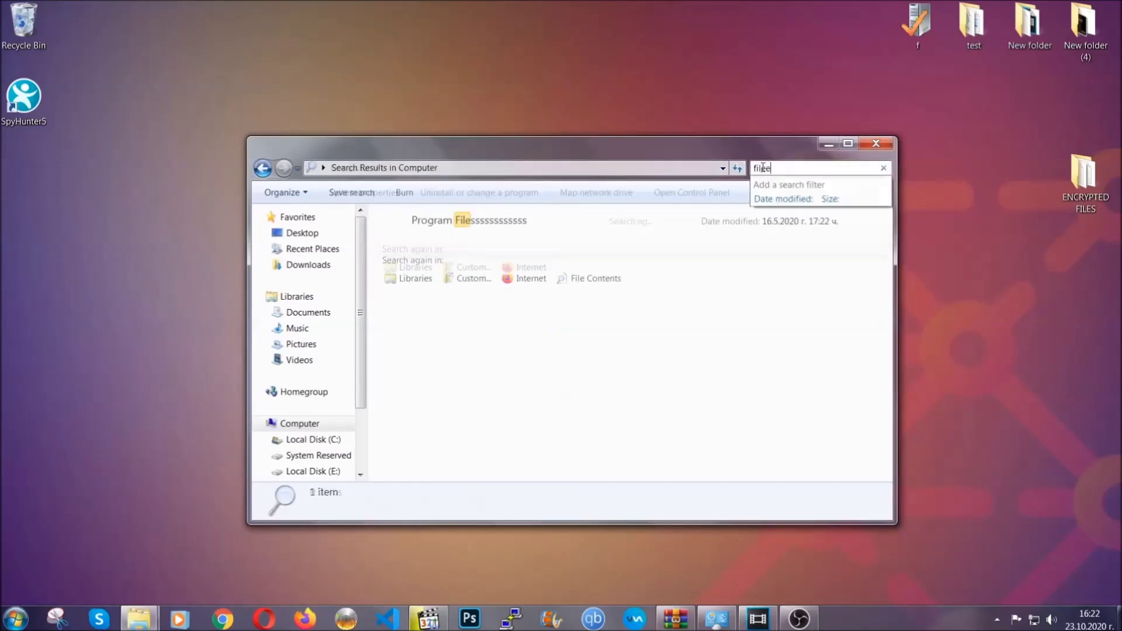
{"action": "type", "text": "extension:exe "}
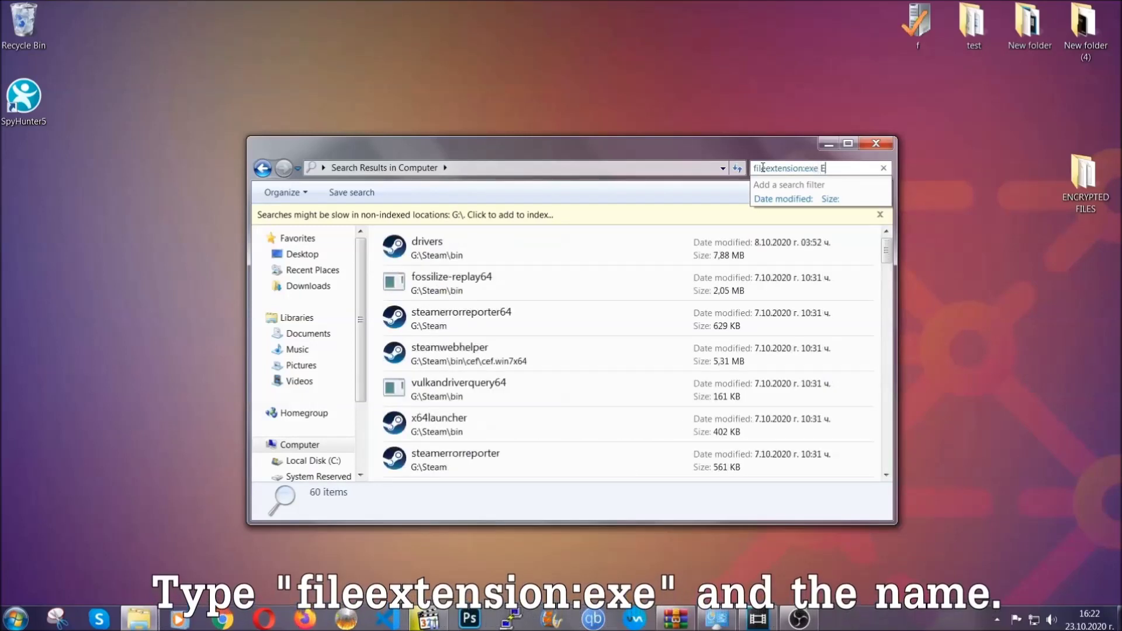
{"action": "type", "text": "Exampl"}
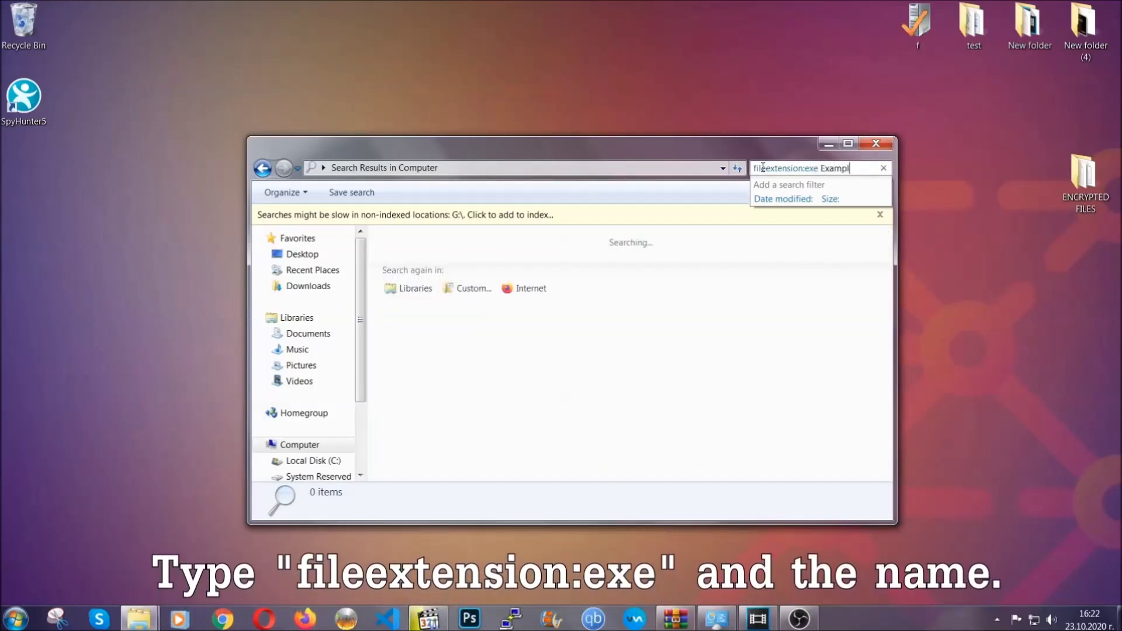
{"action": "type", "text": "e Virus Name"}
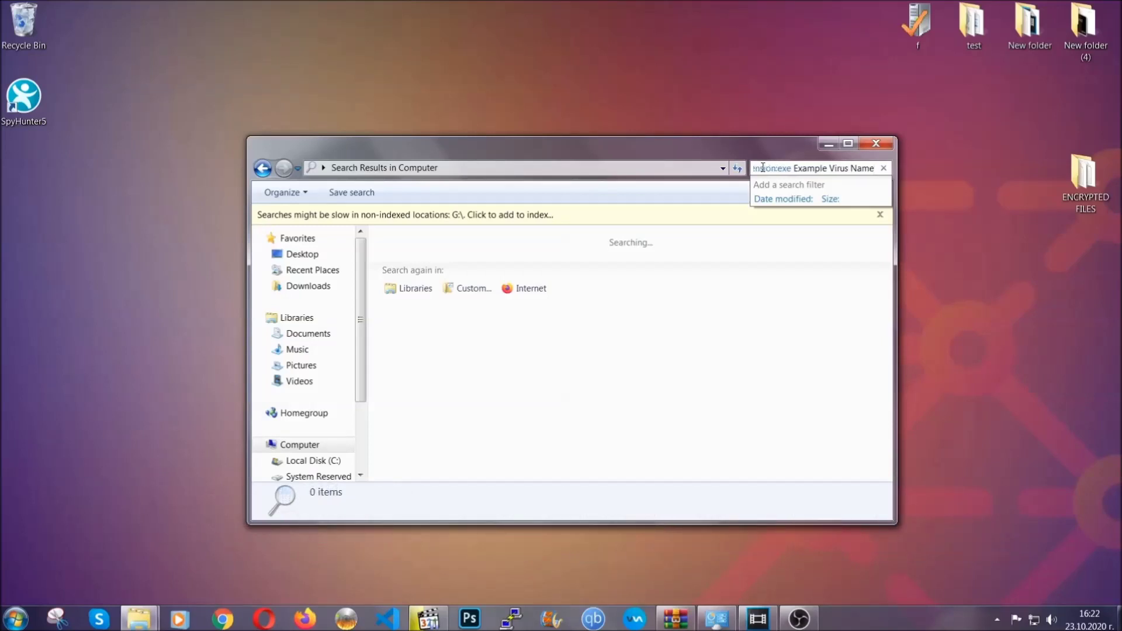
{"action": "key", "text": "Return"}
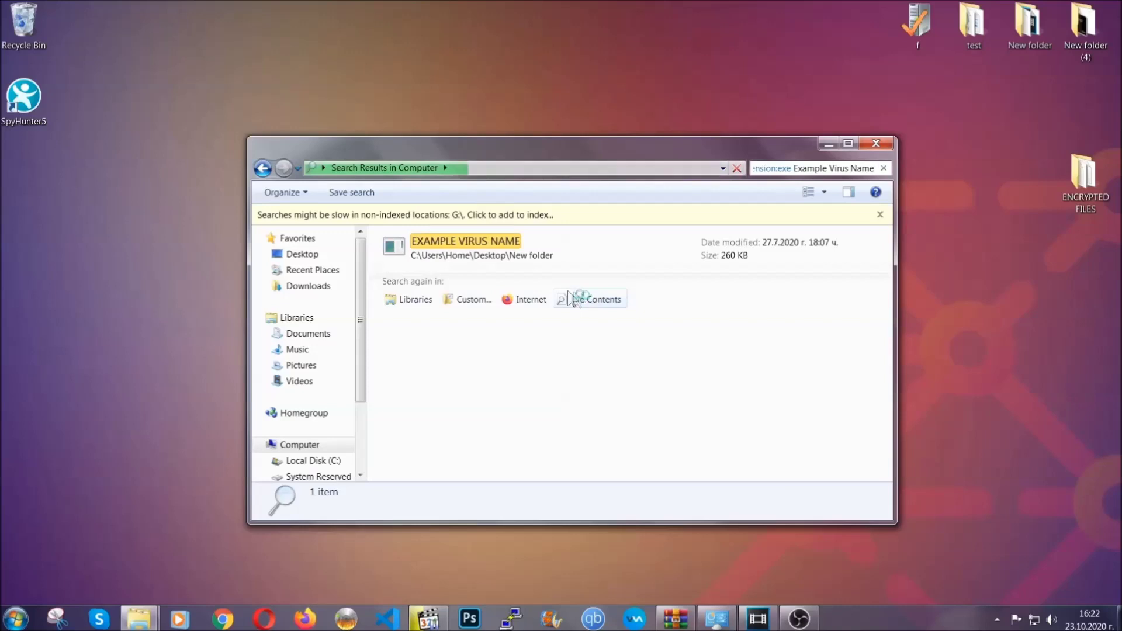
Delete EXAMPLE VIRUS NAME to the Recycle Bin and close the search window.
{"action": "left_click", "coordinate": [490, 239]}
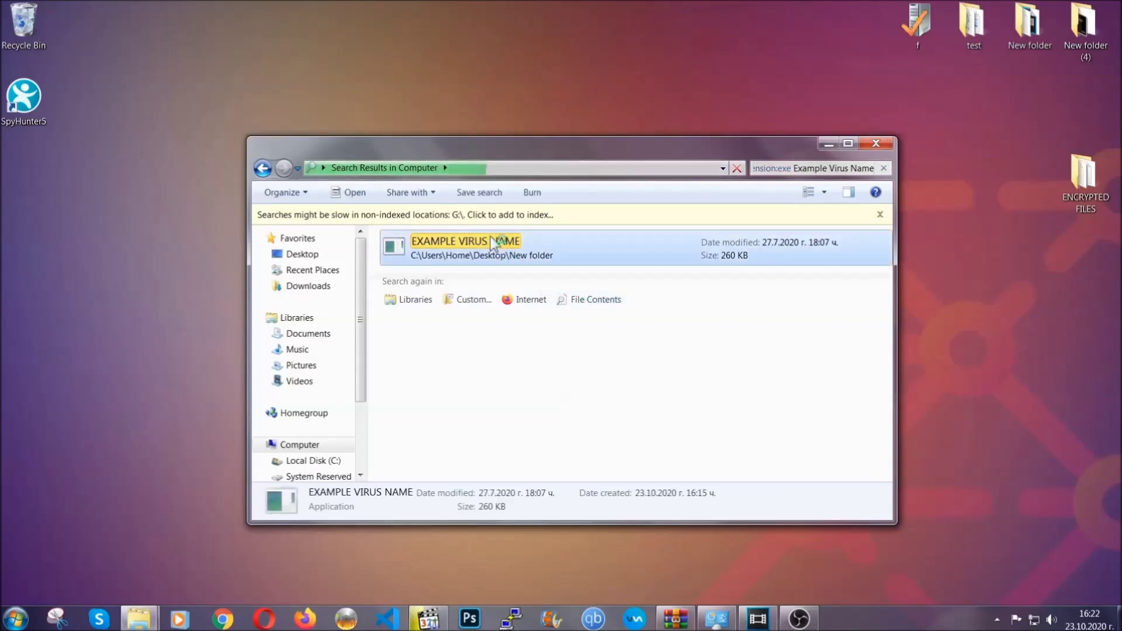
{"action": "right_click", "coordinate": [493, 244]}
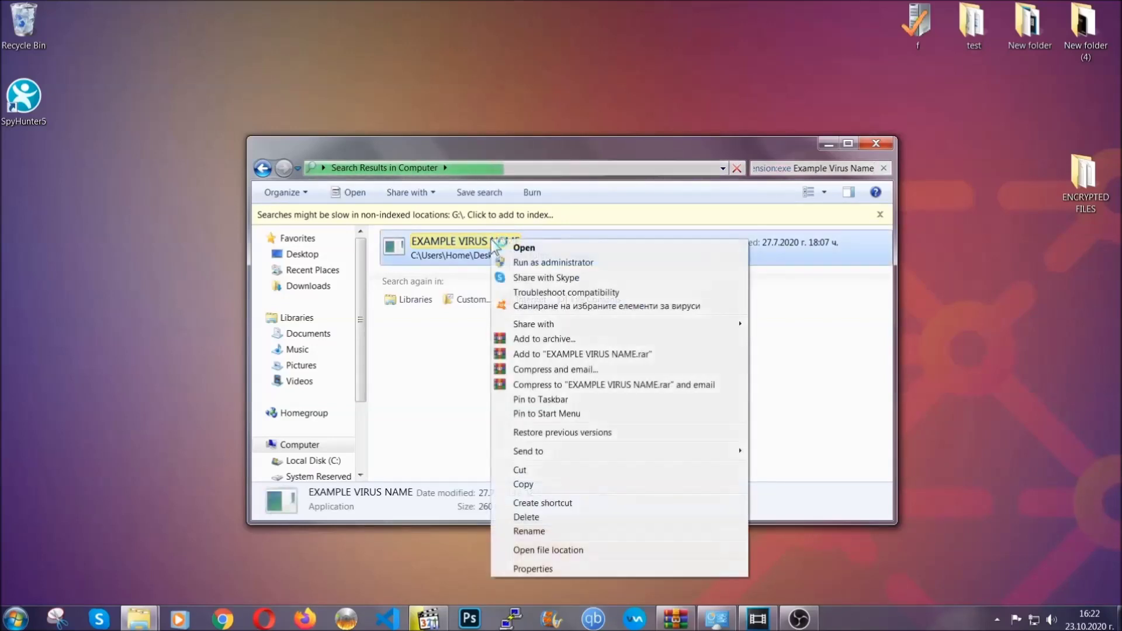
{"action": "left_click", "coordinate": [541, 517]}
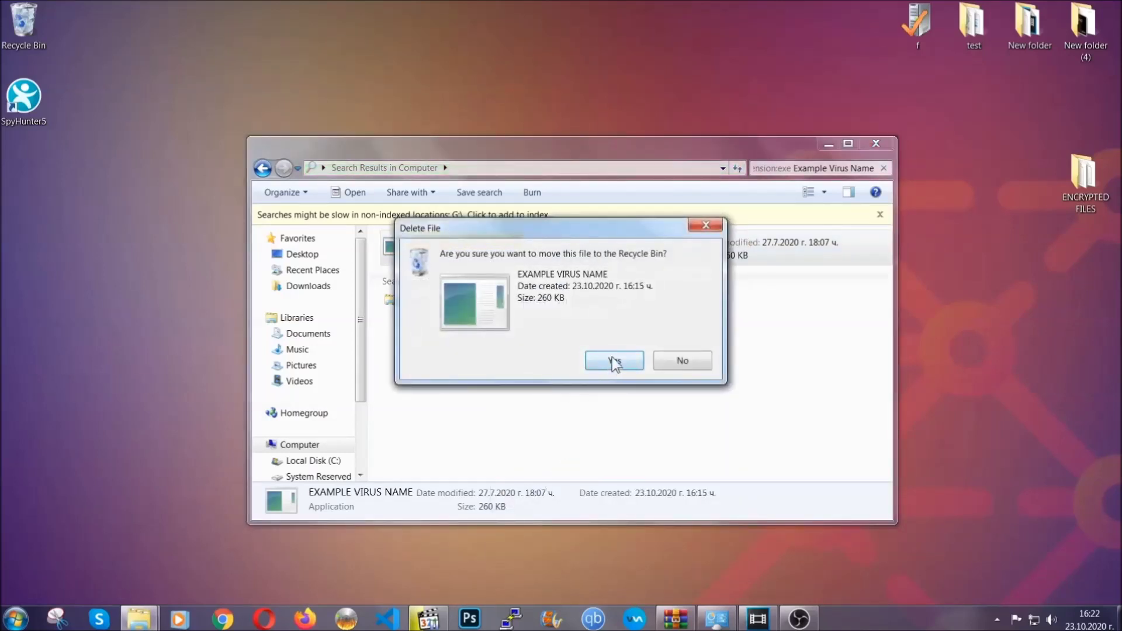
{"action": "left_click", "coordinate": [614, 360]}
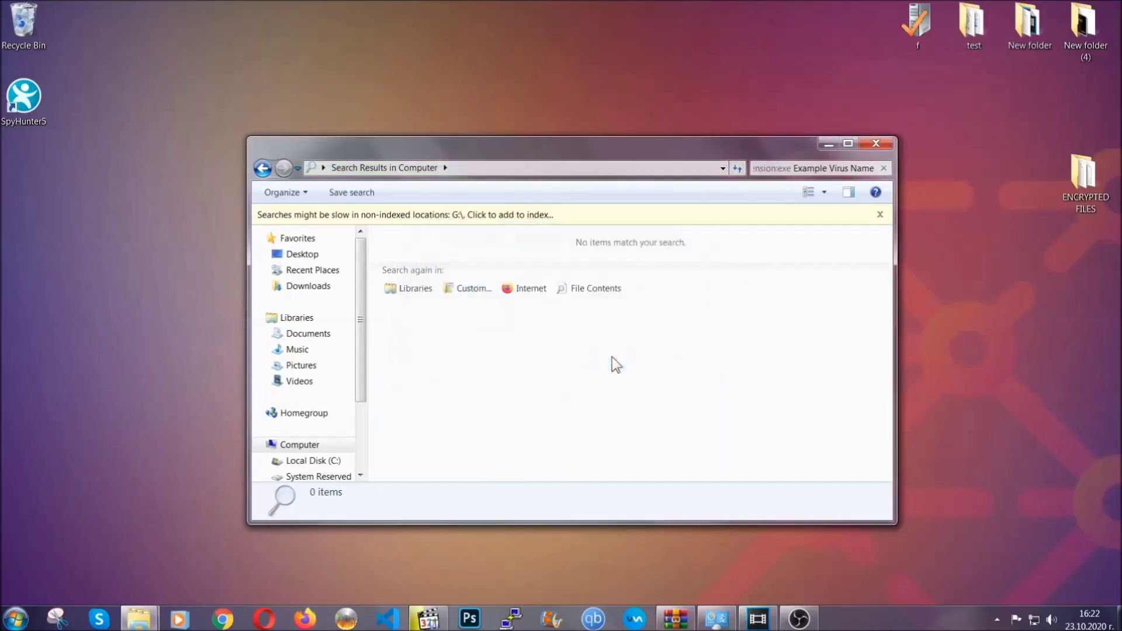
{"action": "left_click", "coordinate": [877, 142]}
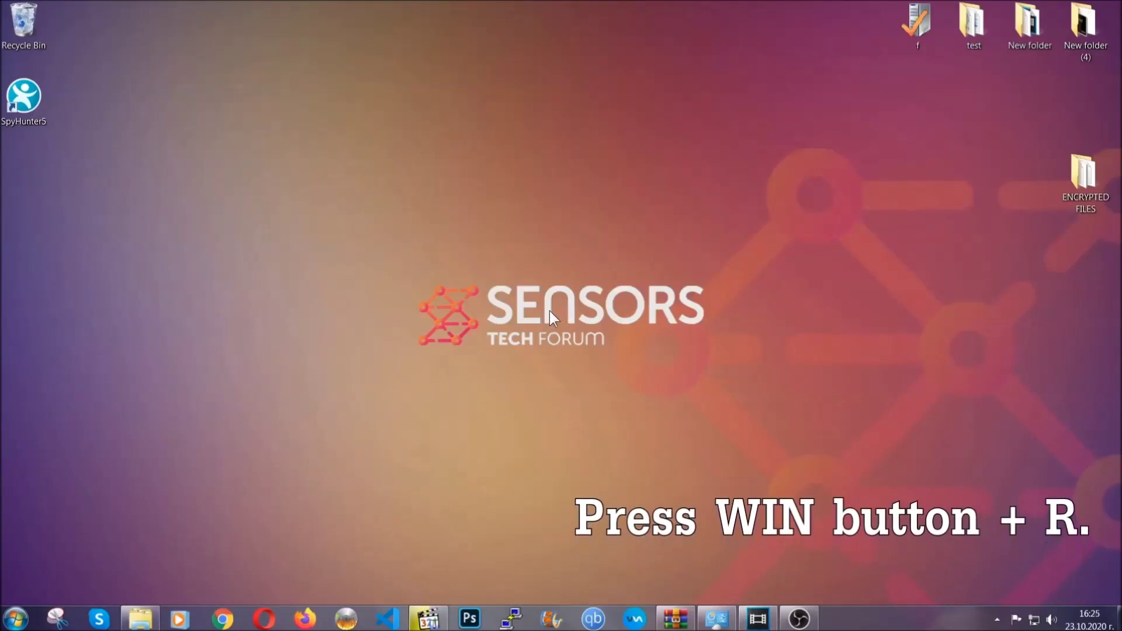
Replace cmd with REGEDIT in the Run dialog to start Registry Editor.
{"action": "key", "text": "super+r"}
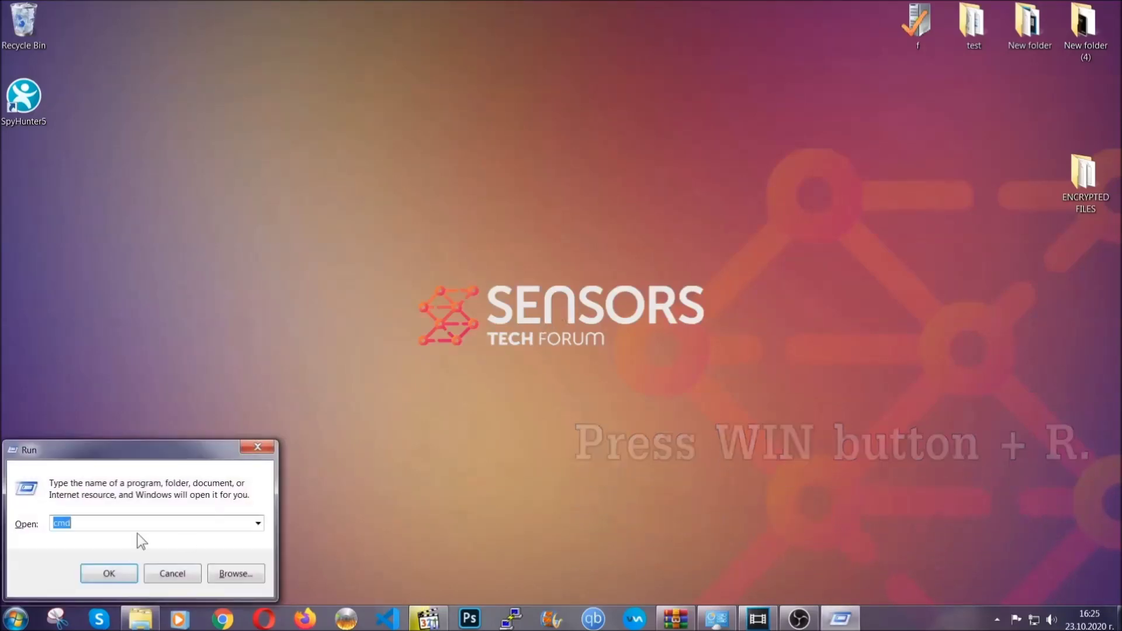
{"action": "left_click", "coordinate": [123, 525]}
{"action": "left_click_drag", "start_coordinate": [106, 530], "coordinate": [14, 529]}
{"action": "type", "text": "REGEDIT"}
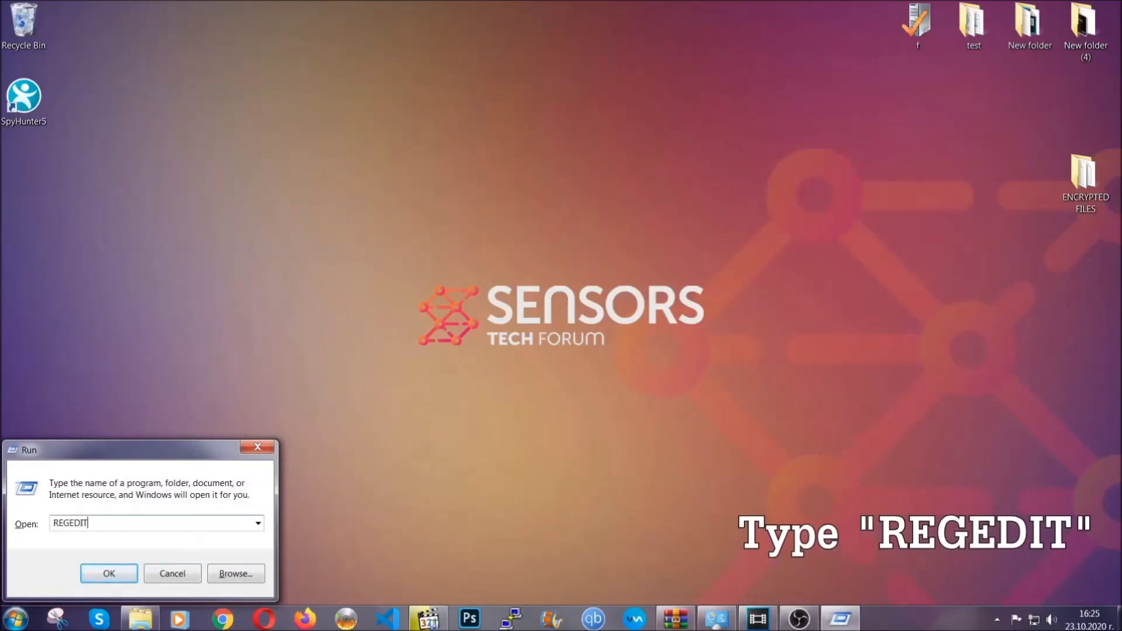
{"action": "left_click", "coordinate": [97, 571]}
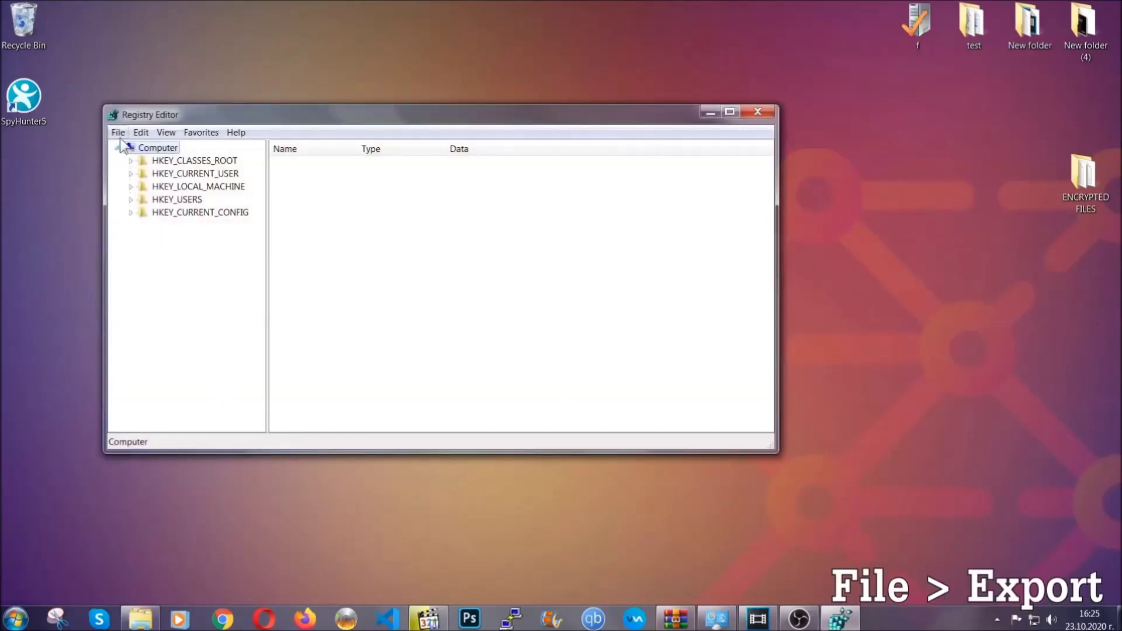
Export the whole registry to the Desktop as BACKUP.
{"action": "left_click", "coordinate": [118, 133]}
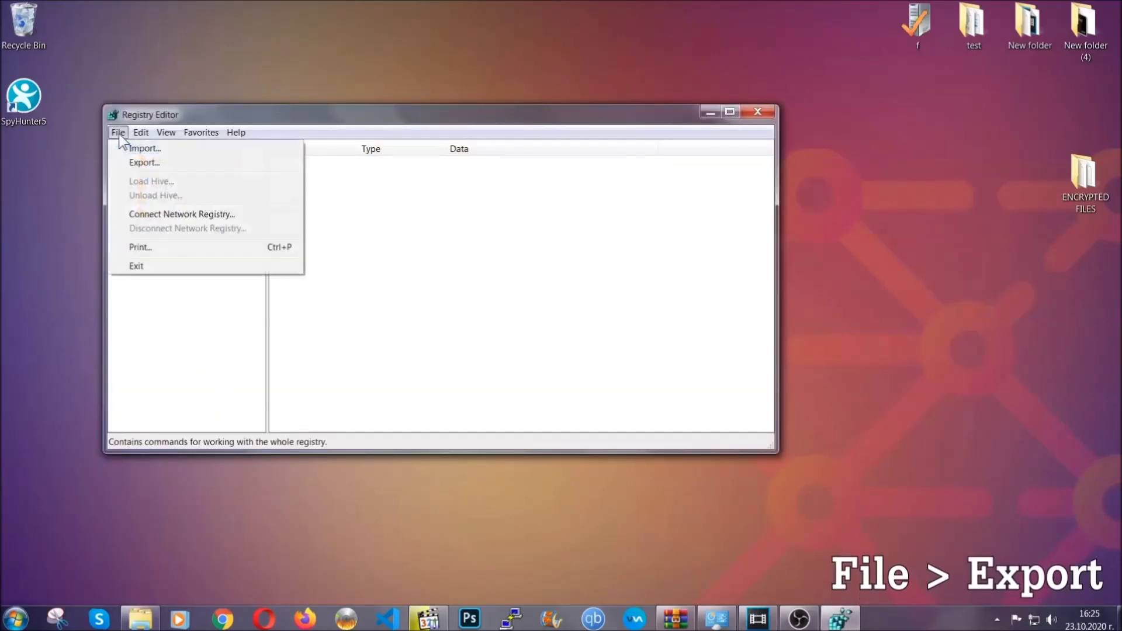
{"action": "left_click", "coordinate": [146, 161]}
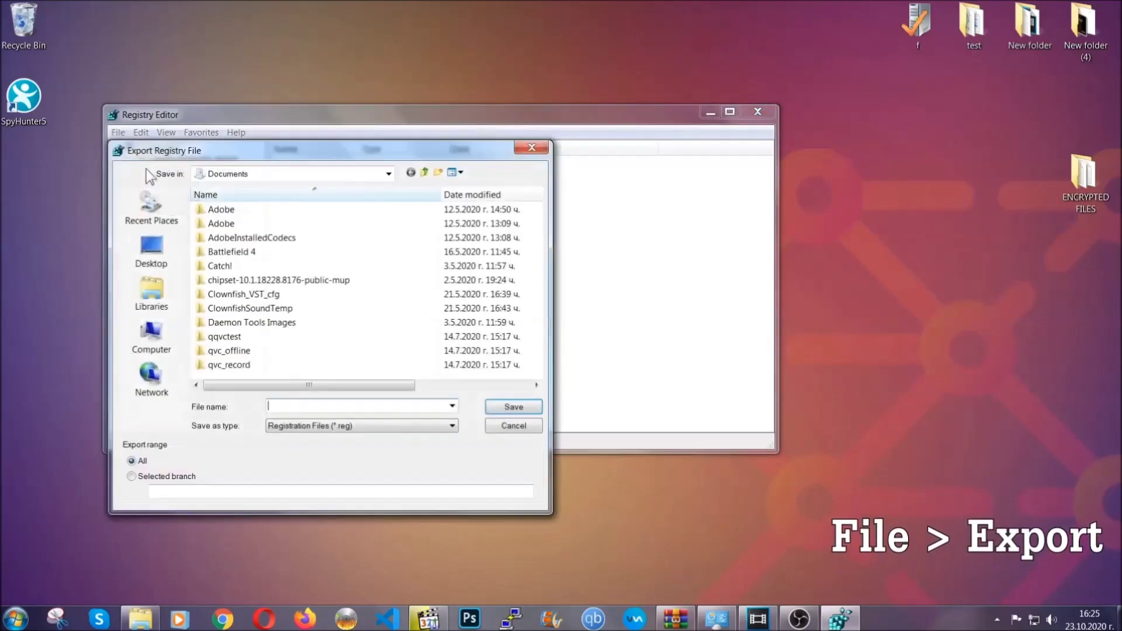
{"action": "left_click", "coordinate": [149, 250]}
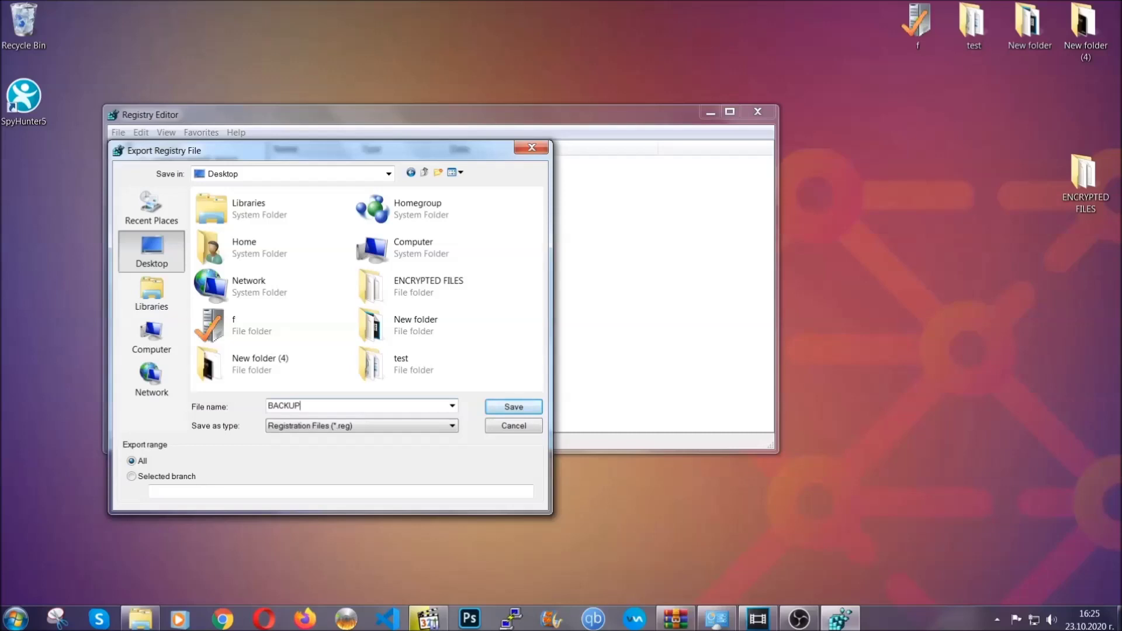
{"action": "left_click", "coordinate": [507, 409]}
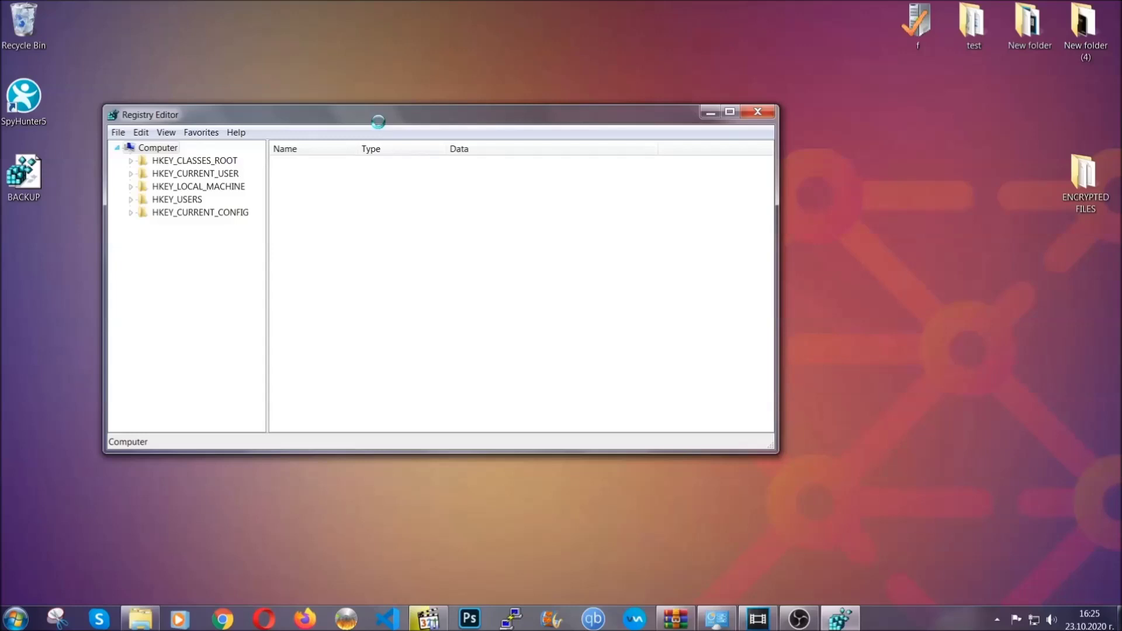
{"action": "left_click_drag", "start_coordinate": [379, 123], "coordinate": [490, 159]}
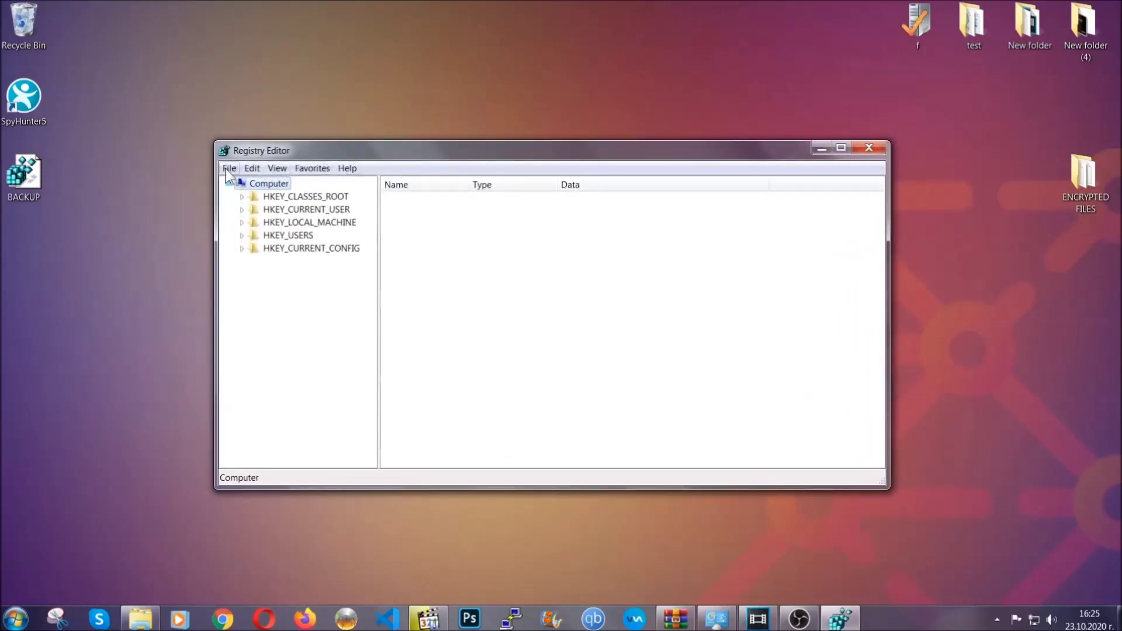
{"action": "left_click", "coordinate": [230, 168]}
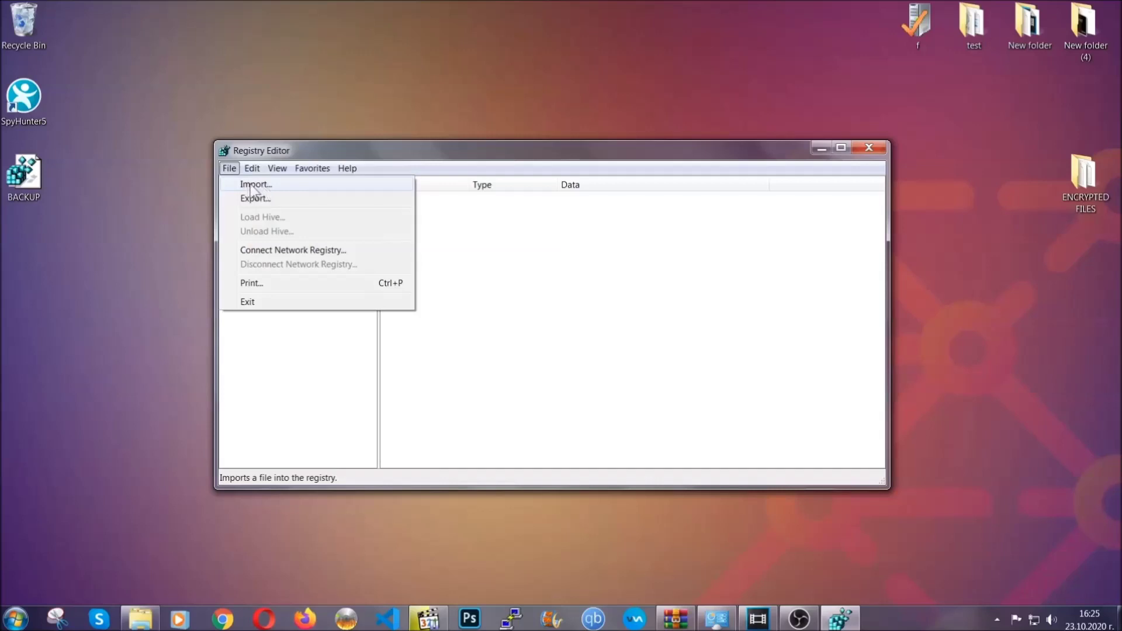
Find RunOnce, then select the HKCU CurrentVersion Run key showing THE VIRUS.
{"action": "left_click", "coordinate": [230, 169]}
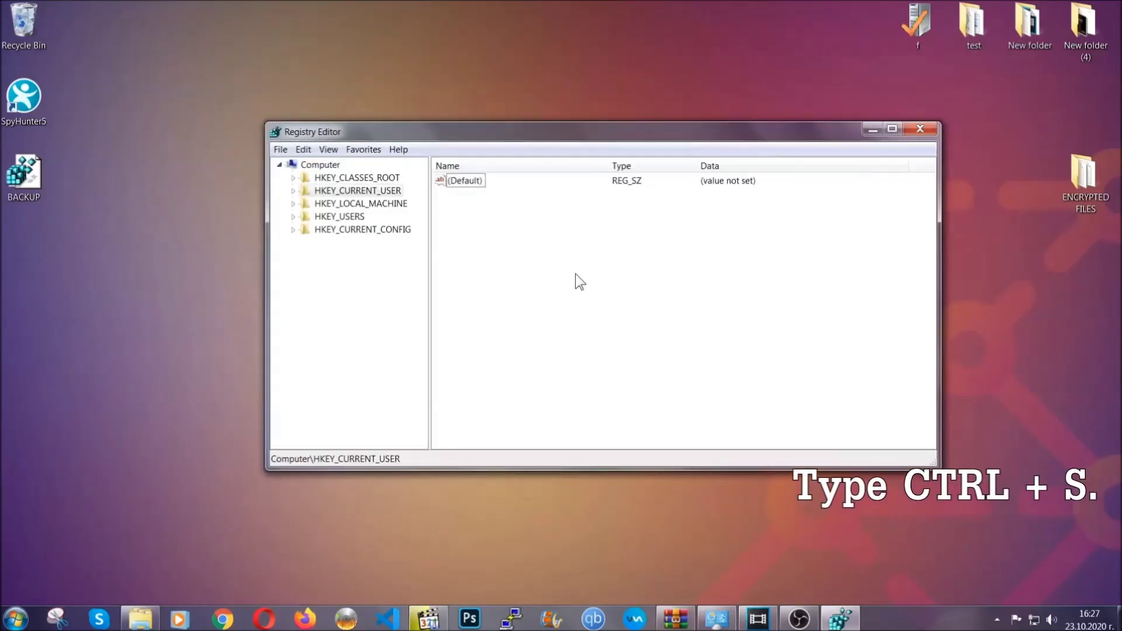
{"action": "key", "text": "ctrl+f"}
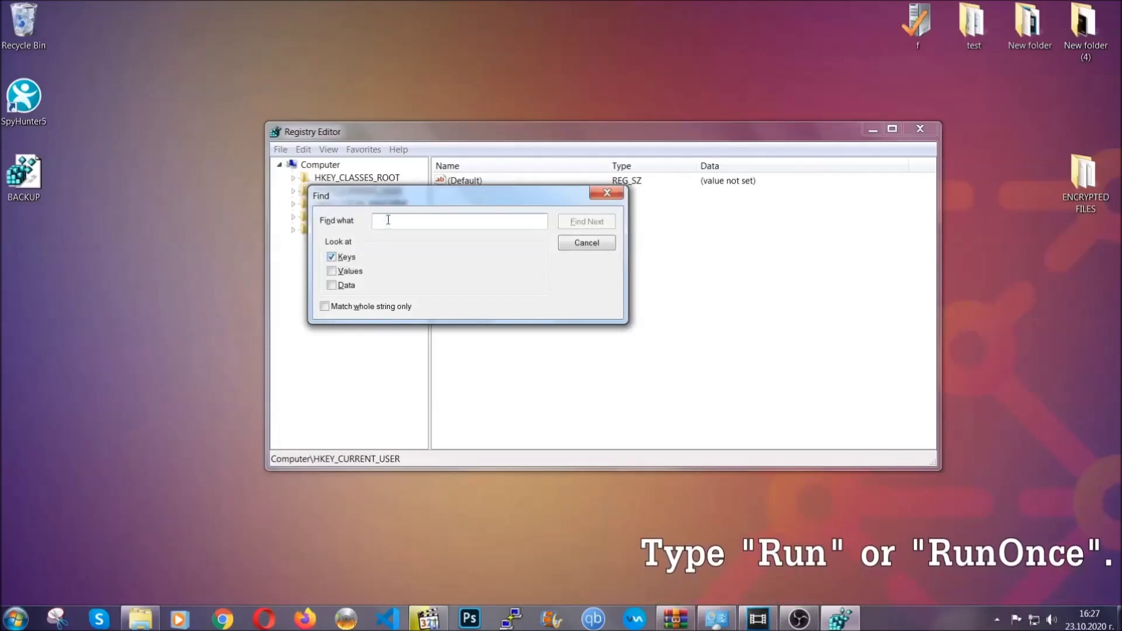
{"action": "type", "text": "RRunO"}
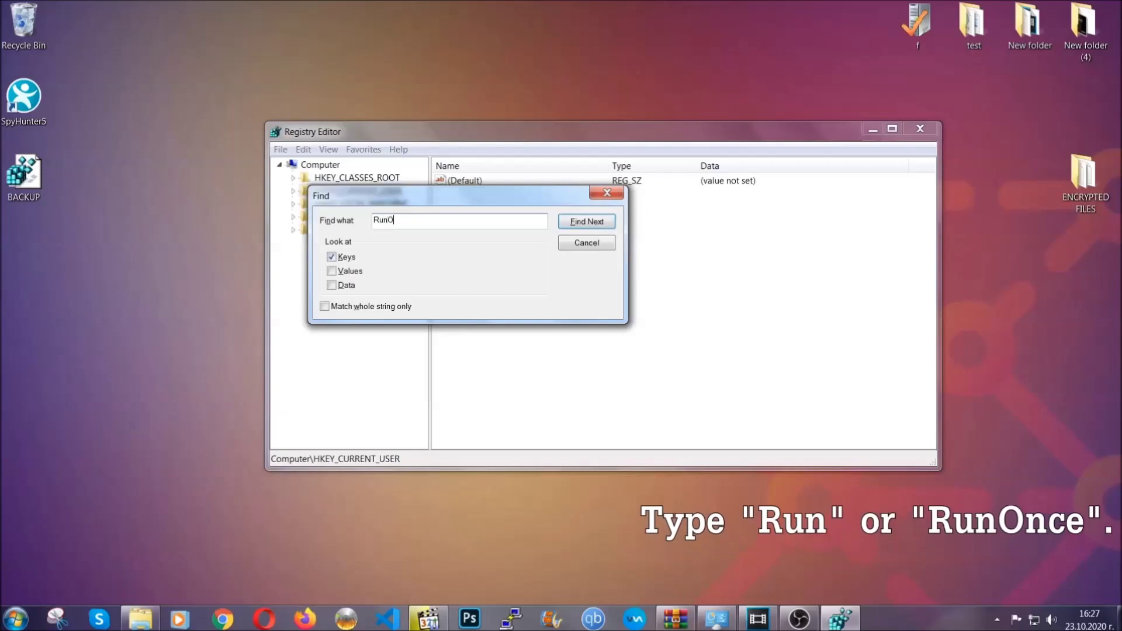
{"action": "type", "text": "nce"}
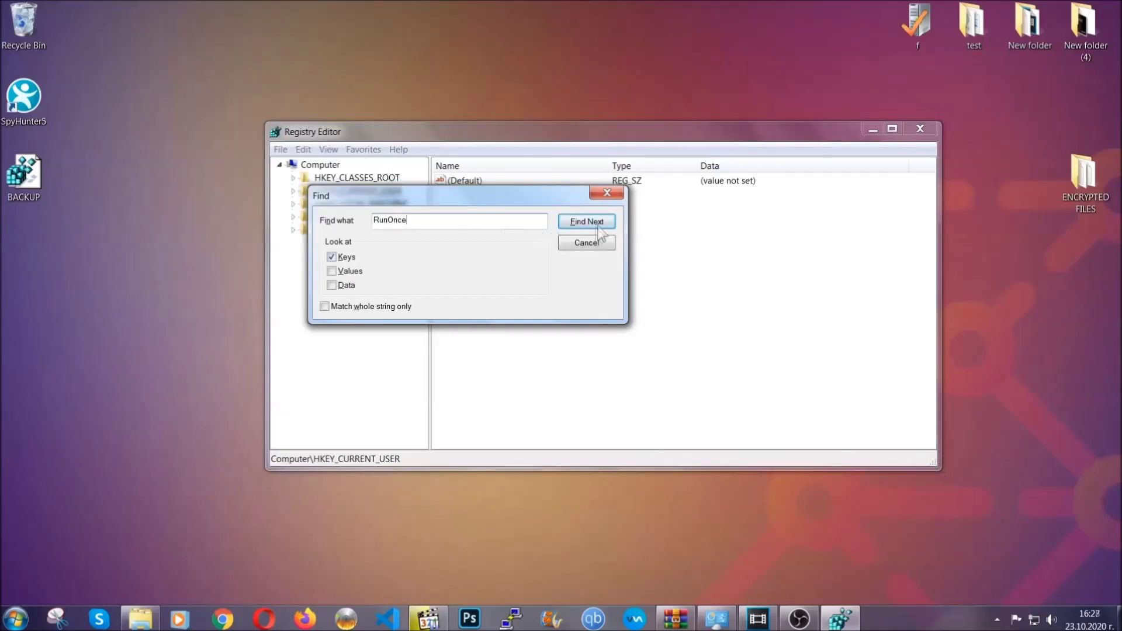
{"action": "left_click", "coordinate": [604, 230]}
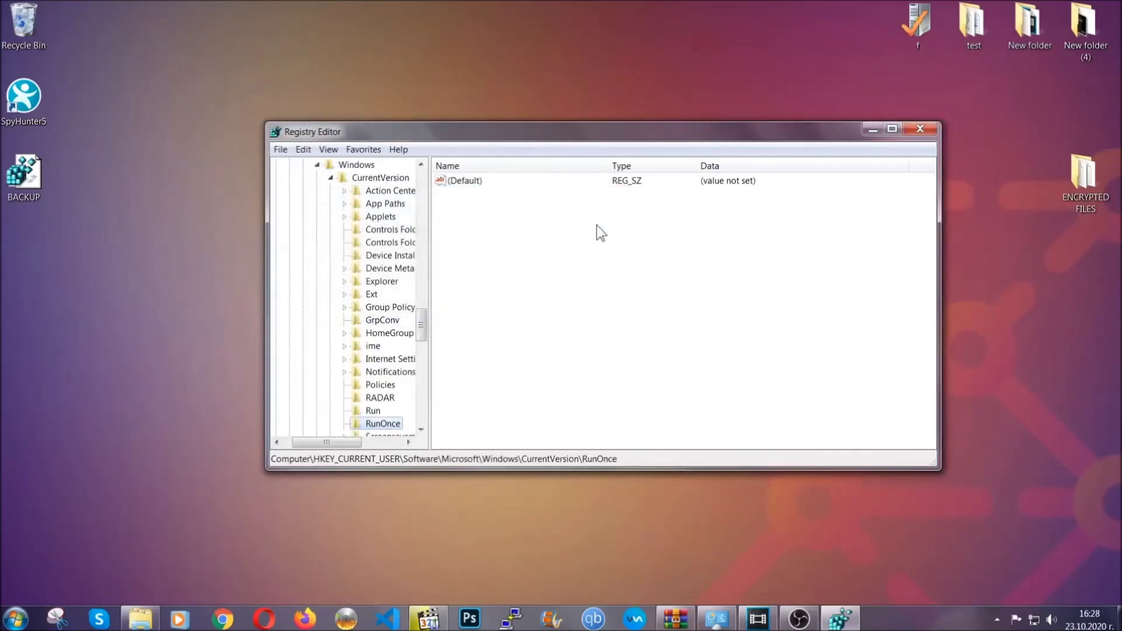
{"action": "left_click_drag", "start_coordinate": [429, 323], "coordinate": [421, 336]}
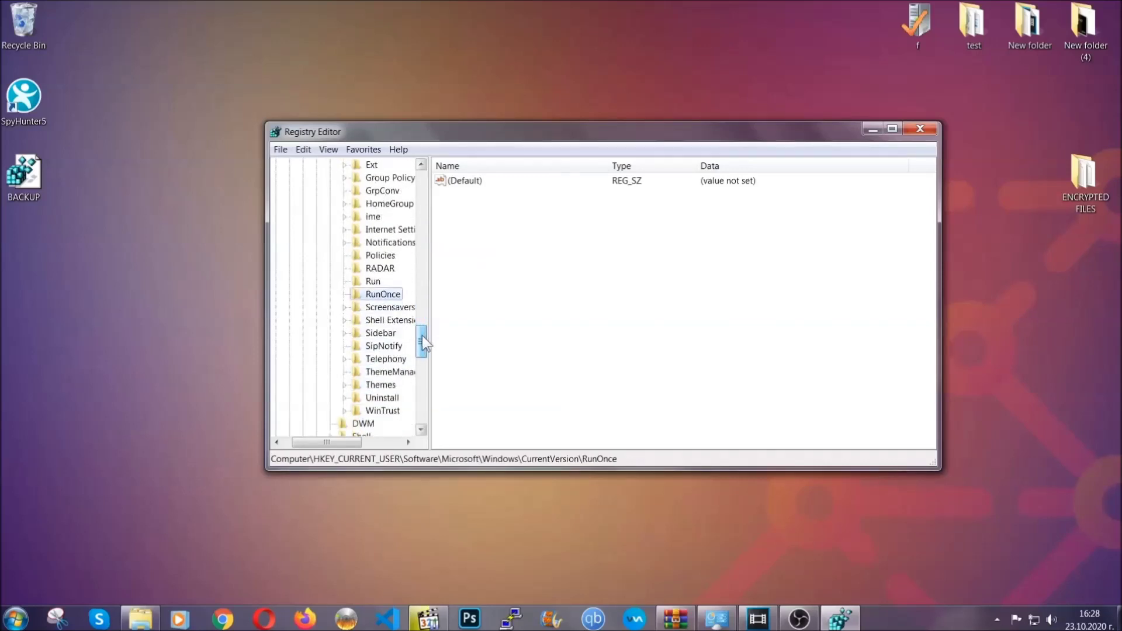
{"action": "left_click", "coordinate": [373, 281]}
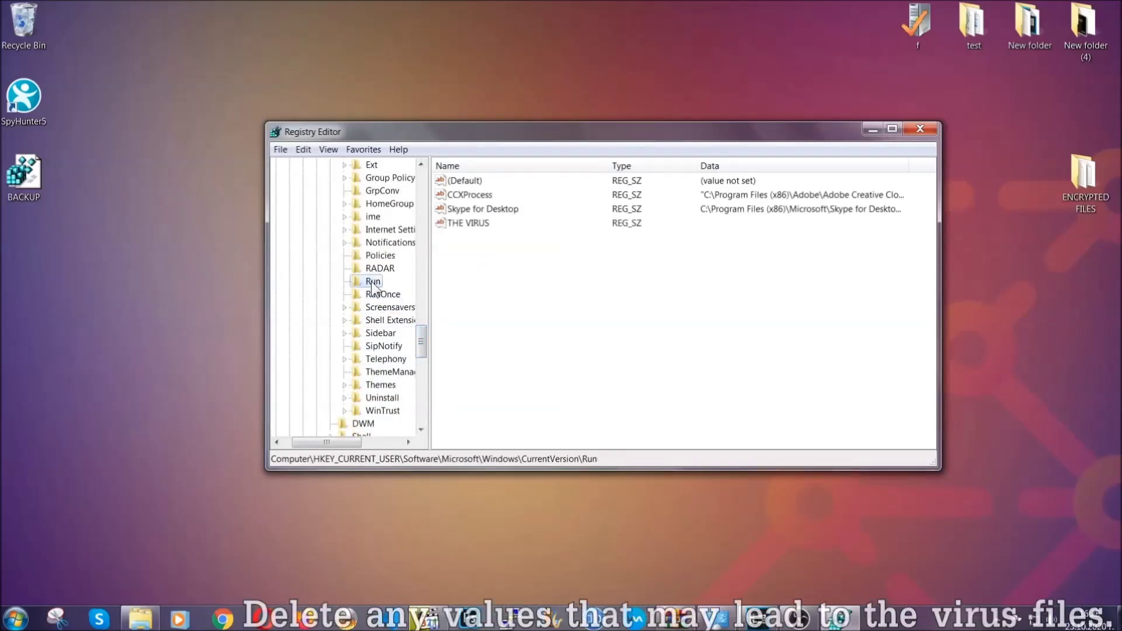
Delete the THE VIRUS startup value, confirming in Confirm Value Delete.
{"action": "left_click", "coordinate": [460, 225]}
{"action": "right_click", "coordinate": [460, 225]}
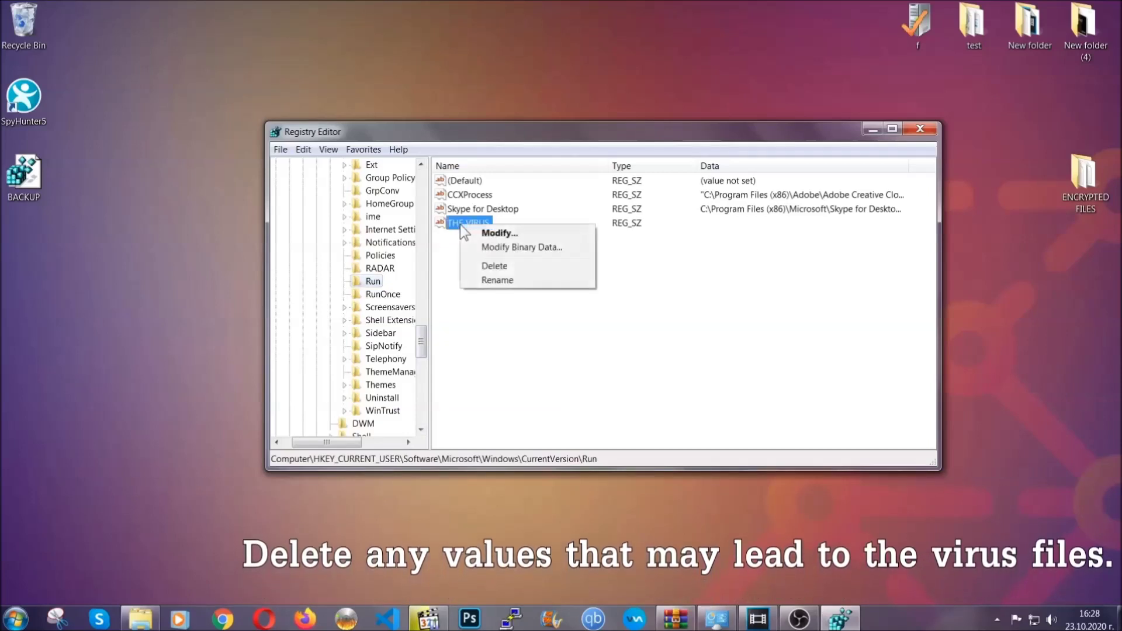
{"action": "left_click", "coordinate": [486, 267]}
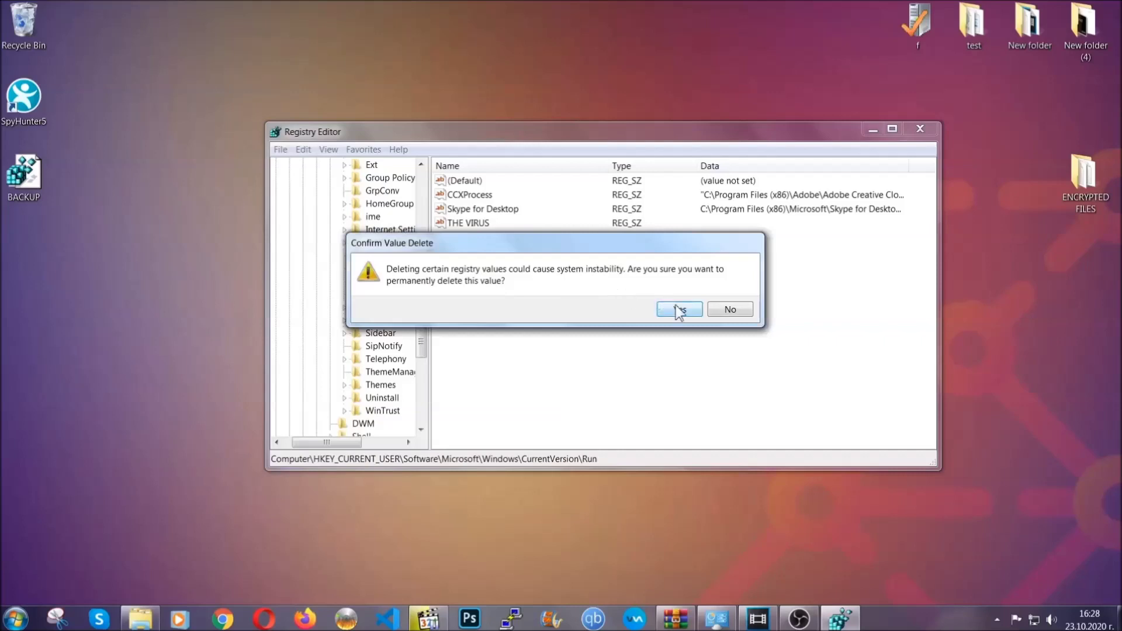
{"action": "left_click", "coordinate": [680, 313]}
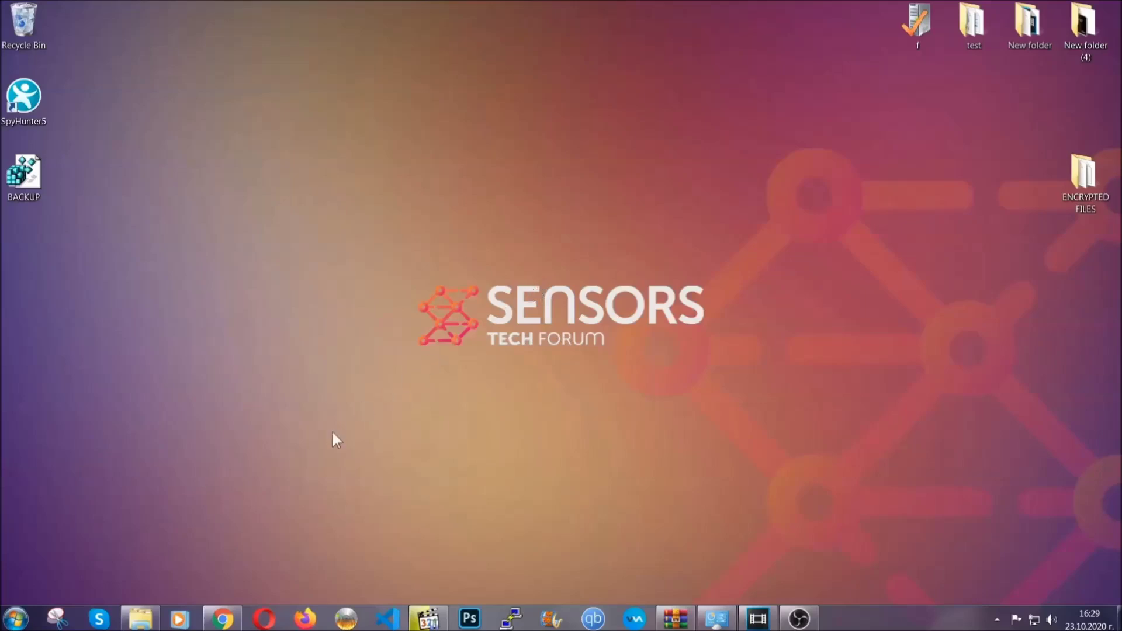
Return to SensorsTechForum's file-restore article in Chrome and expand Method 2 – Restore Data via Windows Backup.
{"action": "left_click", "coordinate": [223, 620]}
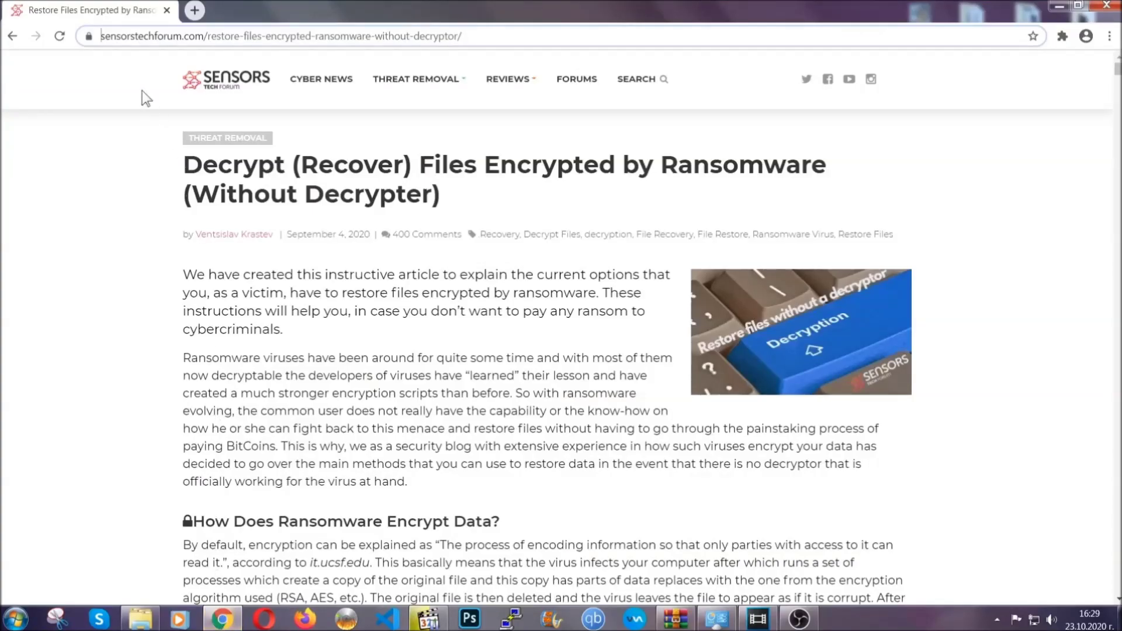
{"action": "left_click_drag", "start_coordinate": [102, 35], "coordinate": [505, 41]}
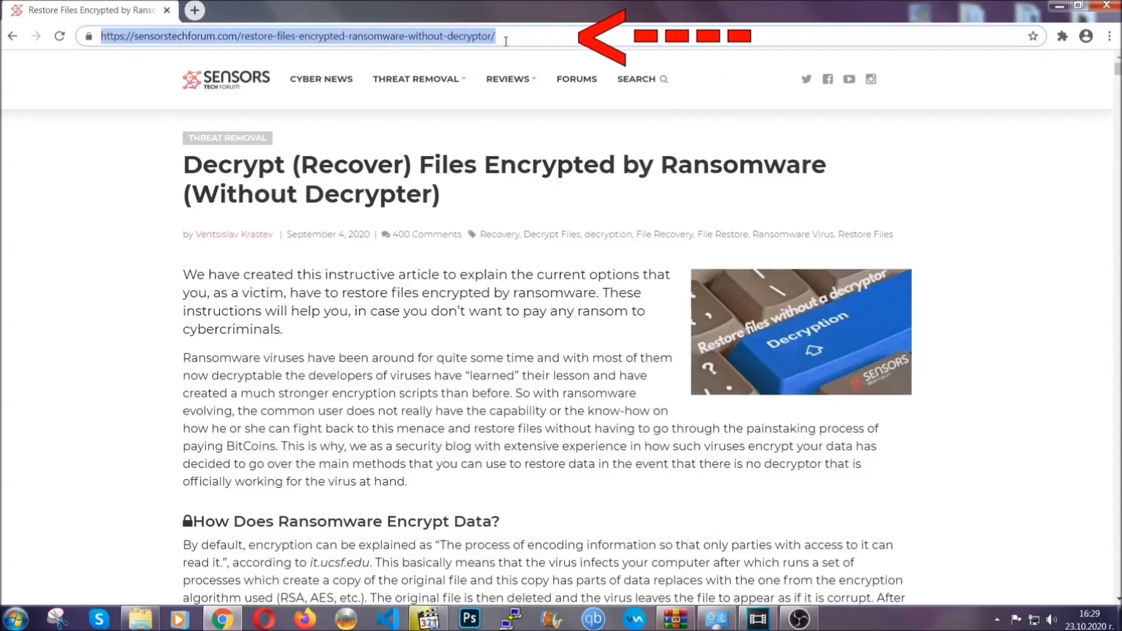
{"action": "mouse_move", "coordinate": [509, 79]}
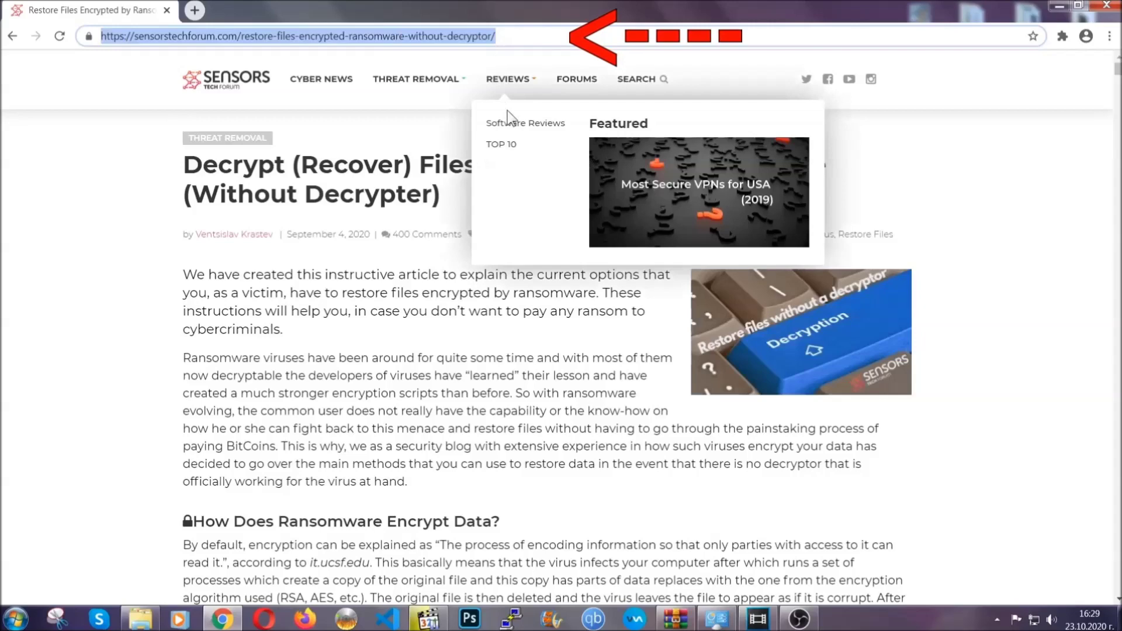
{"action": "scroll", "coordinate": [577, 318], "scroll_direction": "down", "scroll_amount": 3}
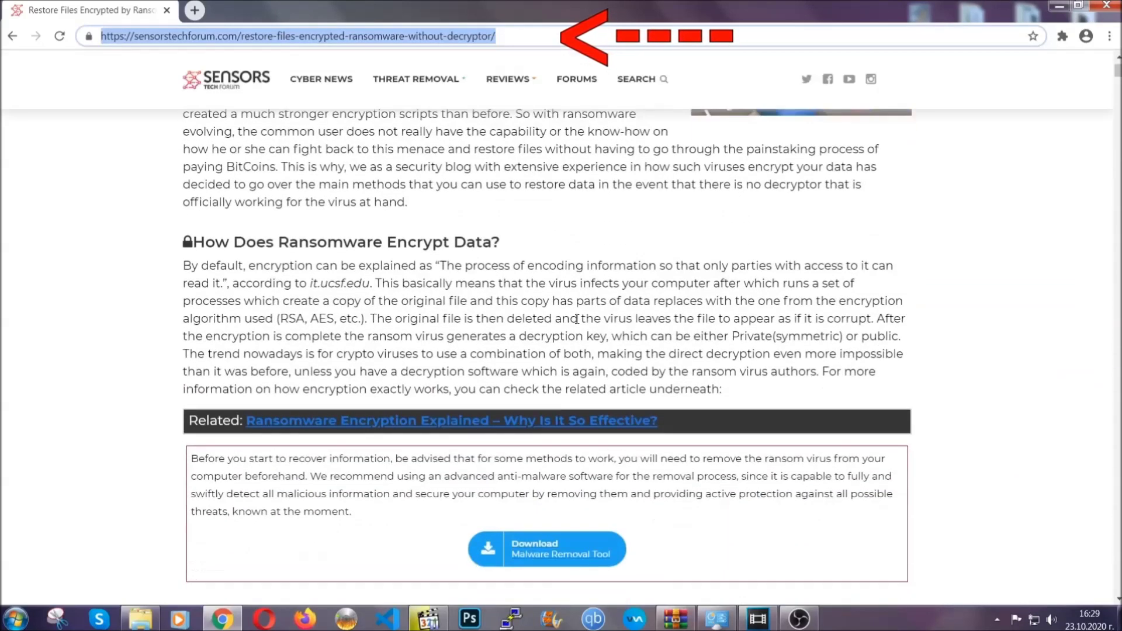
{"action": "scroll", "coordinate": [576, 319], "scroll_direction": "down", "scroll_amount": 2}
{"action": "scroll", "coordinate": [577, 320], "scroll_direction": "down", "scroll_amount": 1}
{"action": "scroll", "coordinate": [577, 321], "scroll_direction": "down", "scroll_amount": 2}
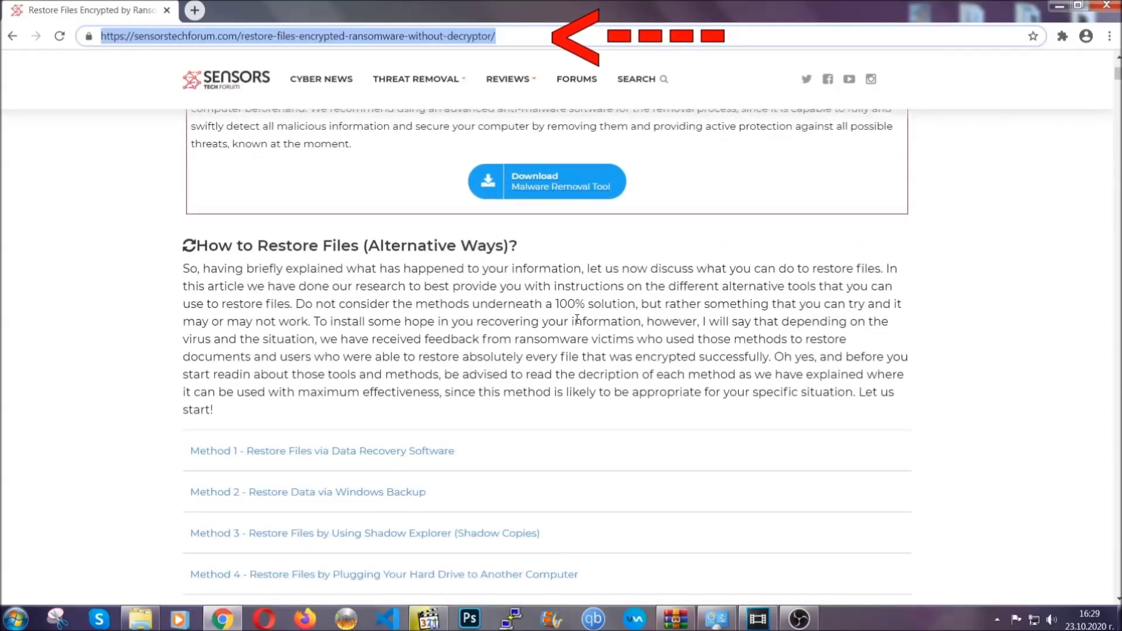
{"action": "scroll", "coordinate": [579, 323], "scroll_direction": "down", "scroll_amount": 2}
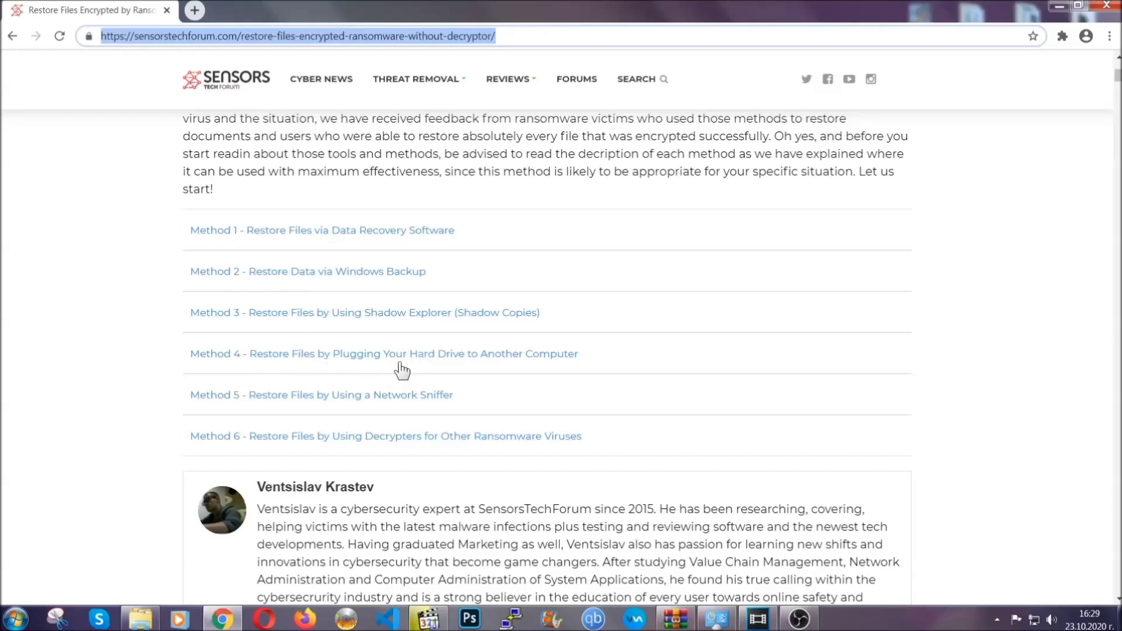
{"action": "left_click", "coordinate": [350, 271]}
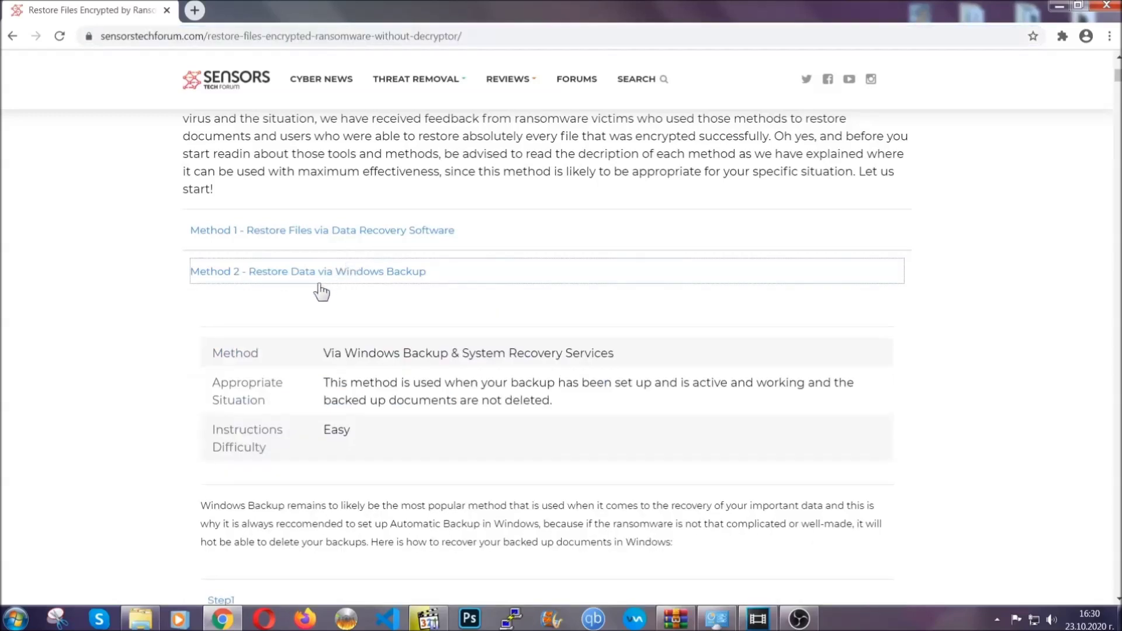
Review Method 2's details, open its Step1, Step2 and Step3 instructions, then minimize Chrome.
{"action": "left_click_drag", "start_coordinate": [324, 344], "coordinate": [395, 443]}
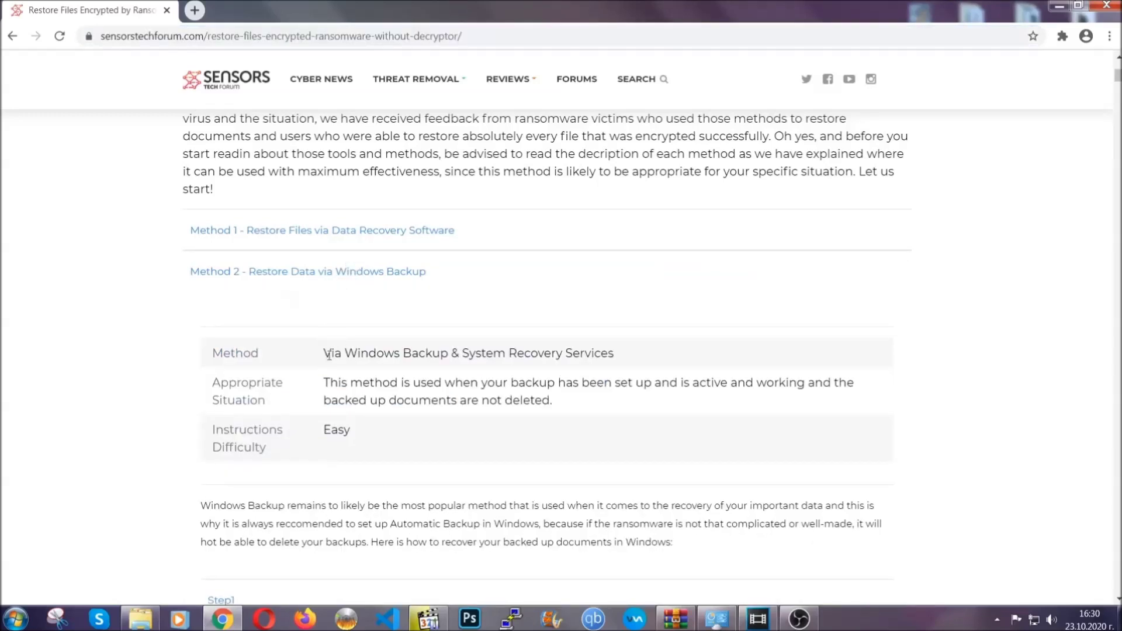
{"action": "left_click", "coordinate": [397, 439]}
{"action": "scroll", "coordinate": [401, 435], "scroll_direction": "down", "scroll_amount": 3}
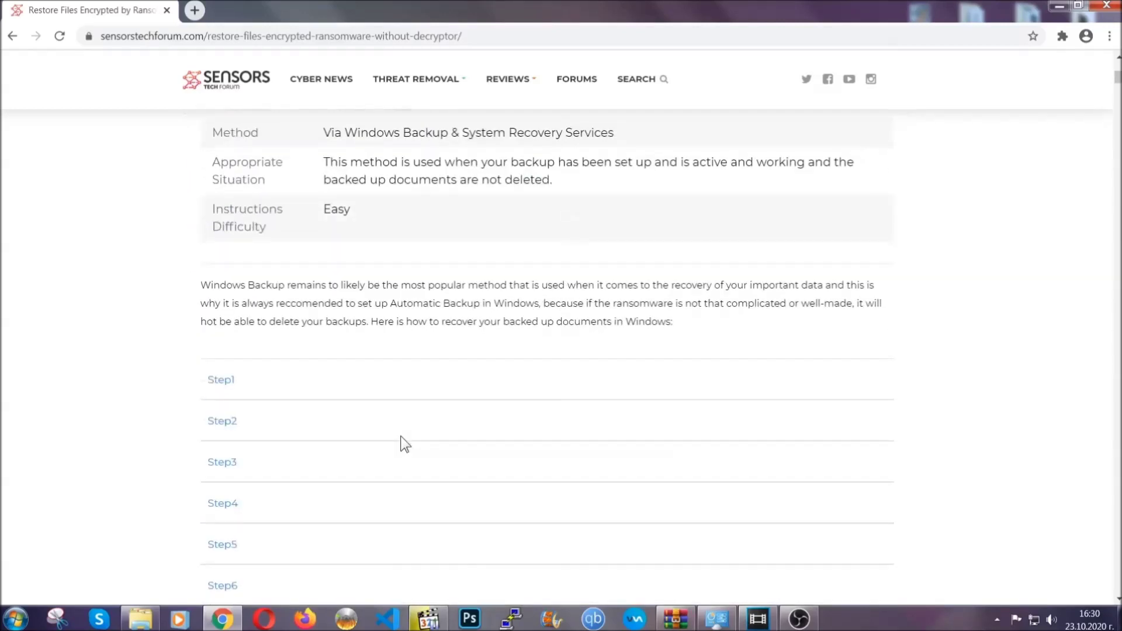
{"action": "scroll", "coordinate": [400, 436], "scroll_direction": "down", "scroll_amount": 1}
{"action": "left_click", "coordinate": [230, 306]}
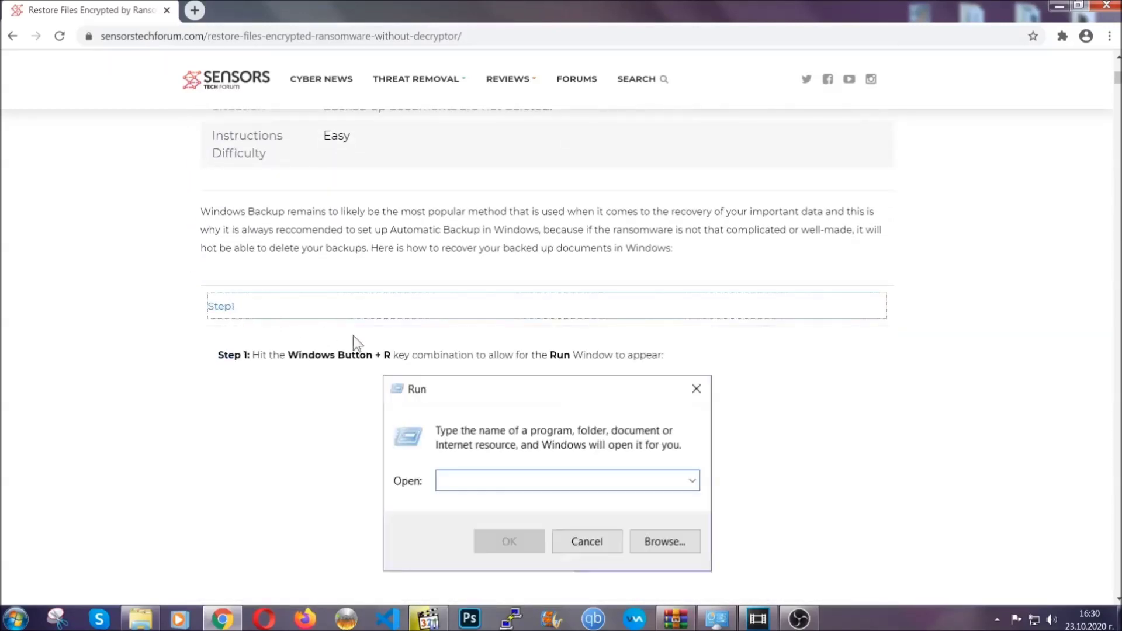
{"action": "scroll", "coordinate": [526, 364], "scroll_direction": "down", "scroll_amount": 4}
{"action": "left_click", "coordinate": [263, 368]}
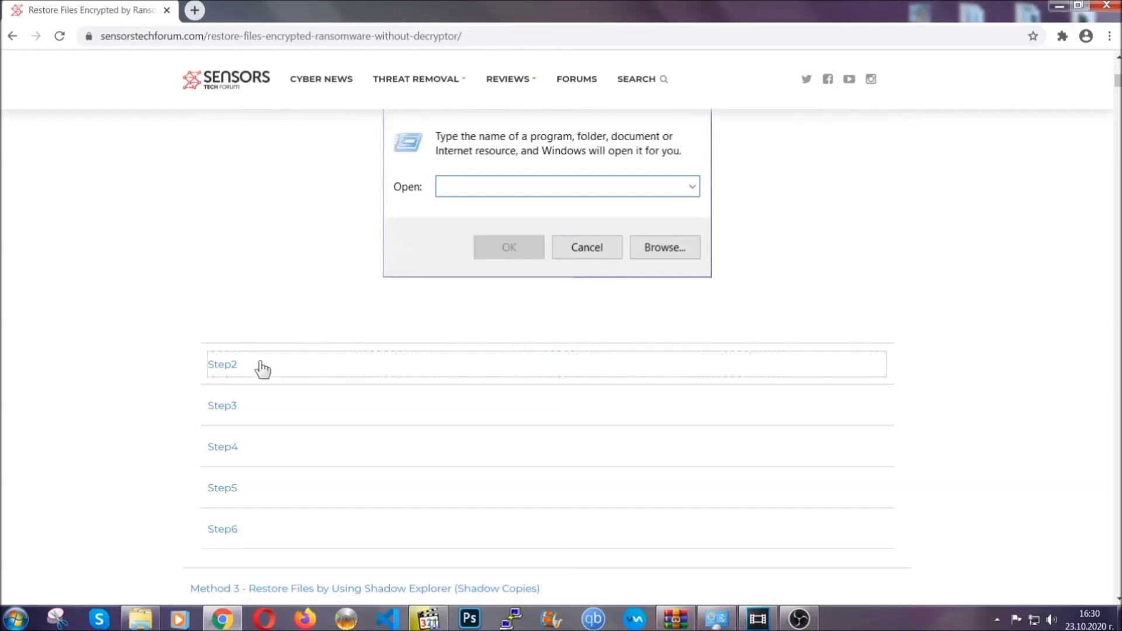
{"action": "scroll", "coordinate": [466, 371], "scroll_direction": "down", "scroll_amount": 3}
{"action": "scroll", "coordinate": [503, 376], "scroll_direction": "down", "scroll_amount": 1}
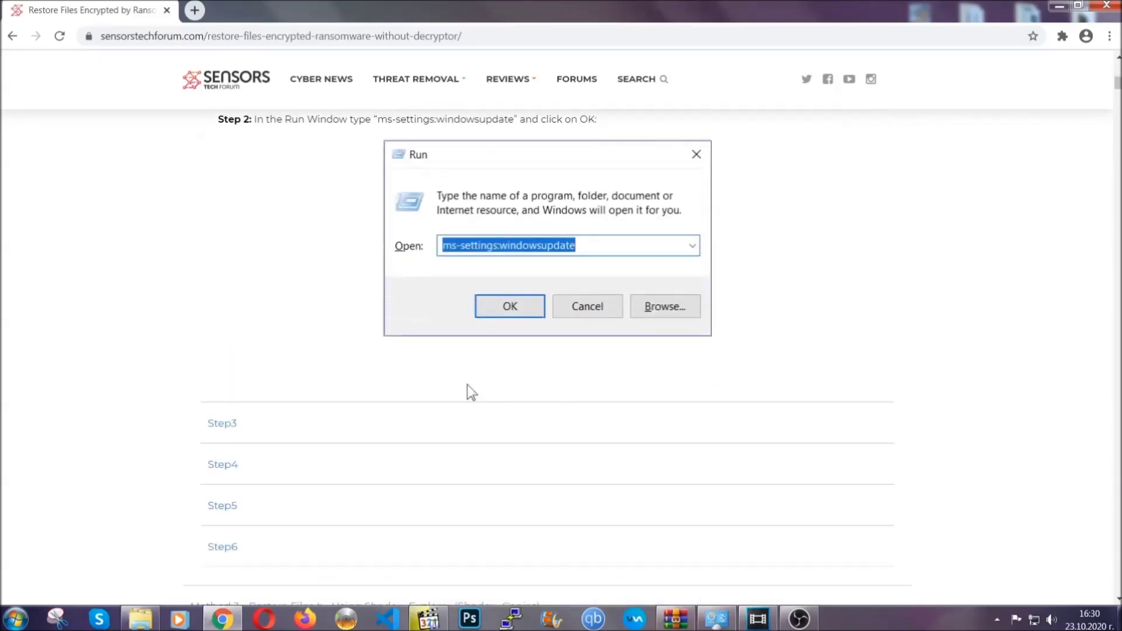
{"action": "left_click", "coordinate": [332, 427]}
{"action": "scroll", "coordinate": [496, 400], "scroll_direction": "down", "scroll_amount": 3}
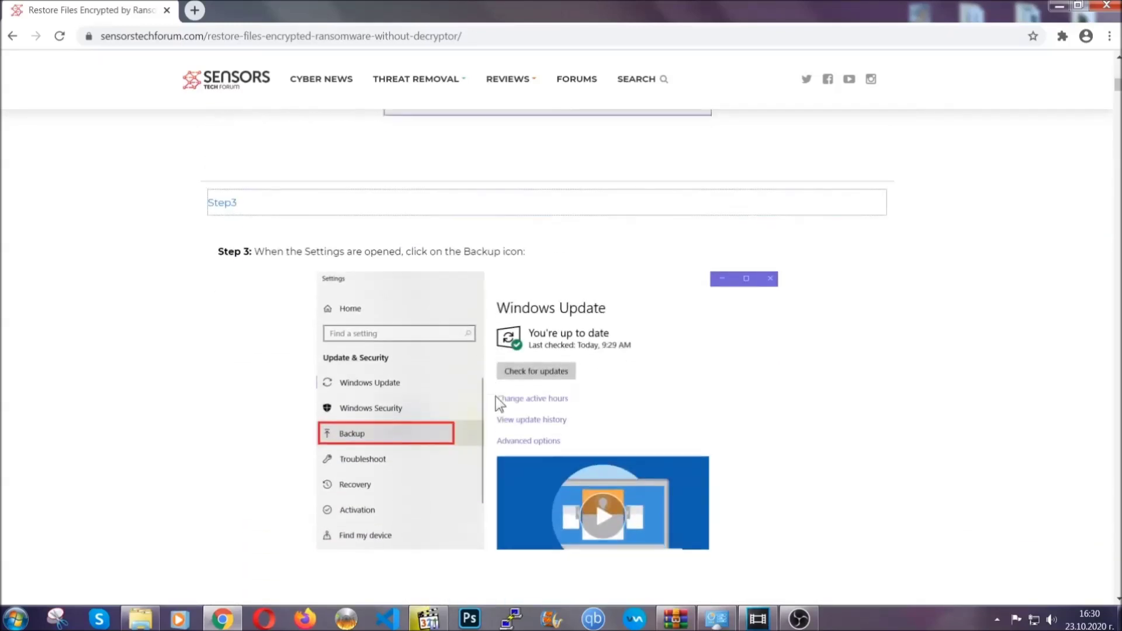
{"action": "scroll", "coordinate": [495, 397], "scroll_direction": "down", "scroll_amount": 2}
{"action": "scroll", "coordinate": [494, 399], "scroll_direction": "down", "scroll_amount": 2}
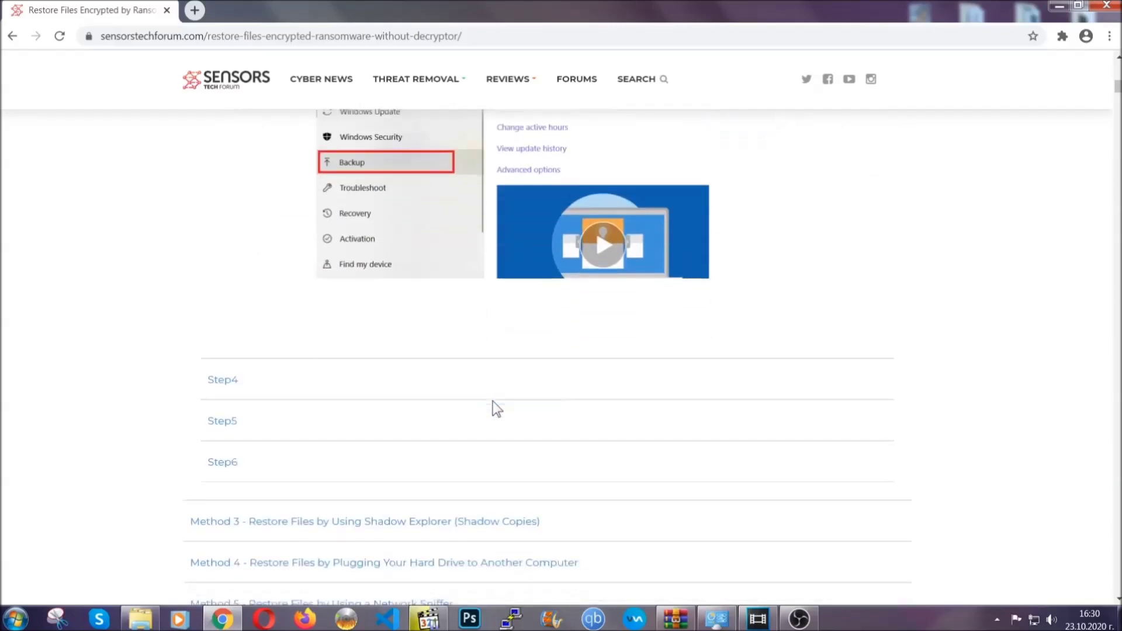
{"action": "scroll", "coordinate": [493, 403], "scroll_direction": "down", "scroll_amount": 1}
{"action": "scroll", "coordinate": [493, 403], "scroll_direction": "down", "scroll_amount": 2}
{"action": "scroll", "coordinate": [493, 402], "scroll_direction": "down", "scroll_amount": 2}
{"action": "scroll", "coordinate": [493, 402], "scroll_direction": "down", "scroll_amount": 1}
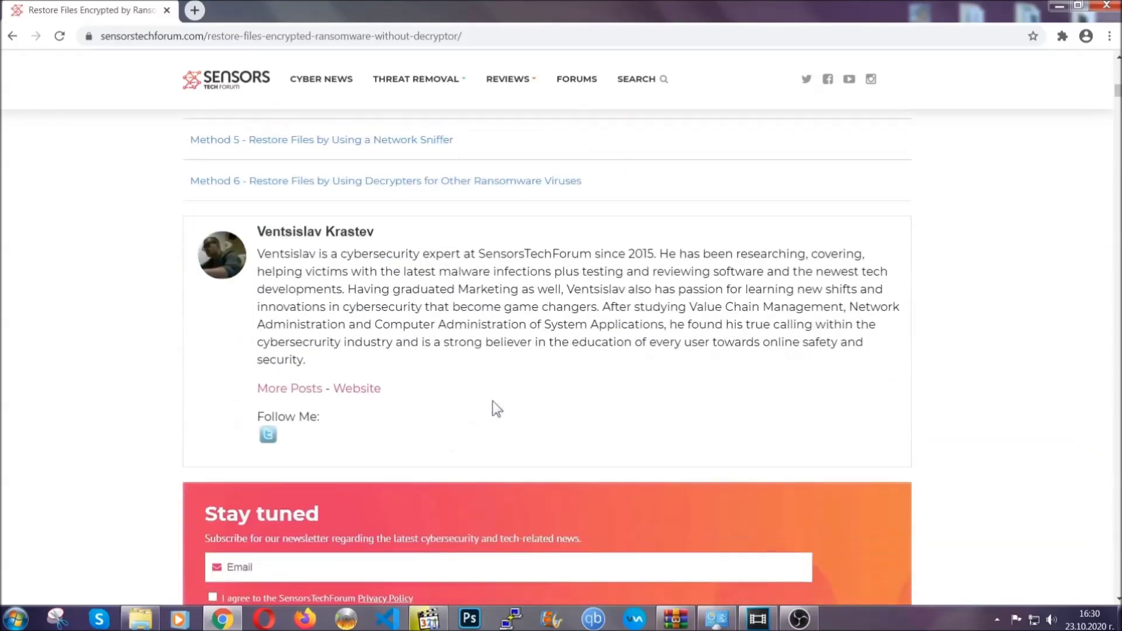
{"action": "scroll", "coordinate": [493, 404], "scroll_direction": "up", "scroll_amount": 3}
{"action": "scroll", "coordinate": [492, 412], "scroll_direction": "up", "scroll_amount": 5}
{"action": "scroll", "coordinate": [490, 418], "scroll_direction": "up", "scroll_amount": 5}
{"action": "scroll", "coordinate": [489, 419], "scroll_direction": "up", "scroll_amount": 5}
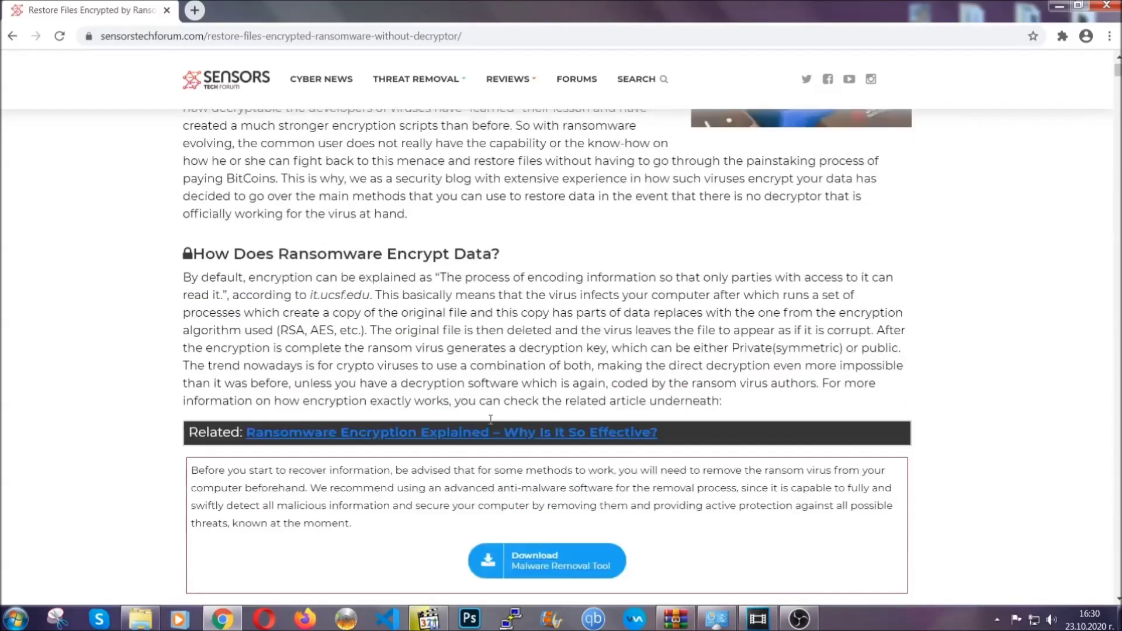
{"action": "scroll", "coordinate": [489, 420], "scroll_direction": "up", "scroll_amount": 3}
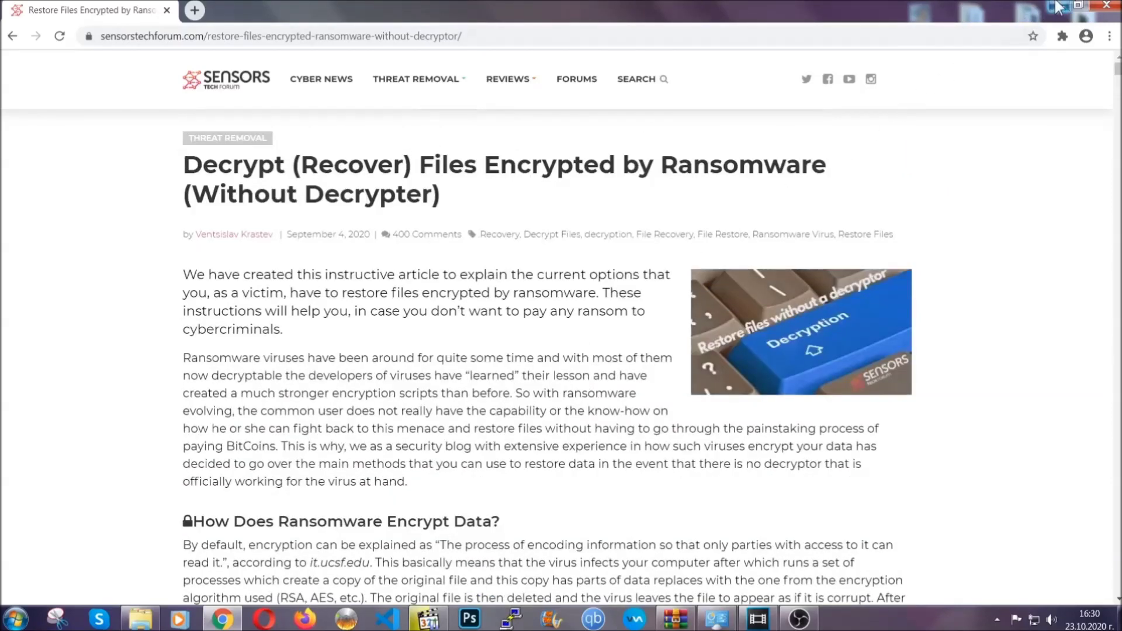
{"action": "left_click", "coordinate": [1059, 7]}
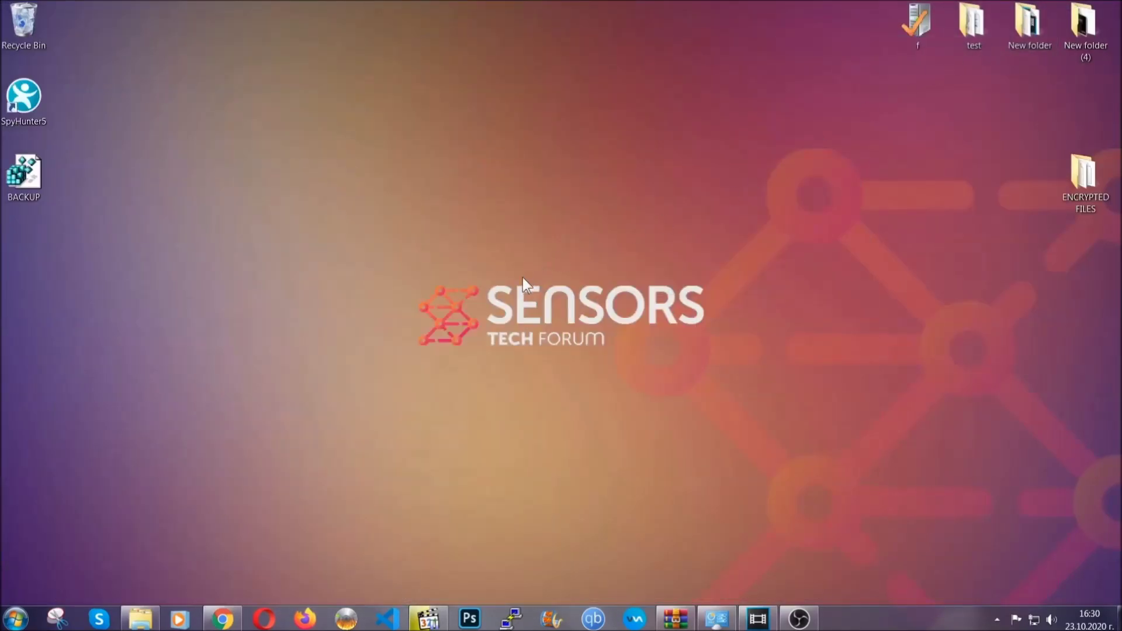